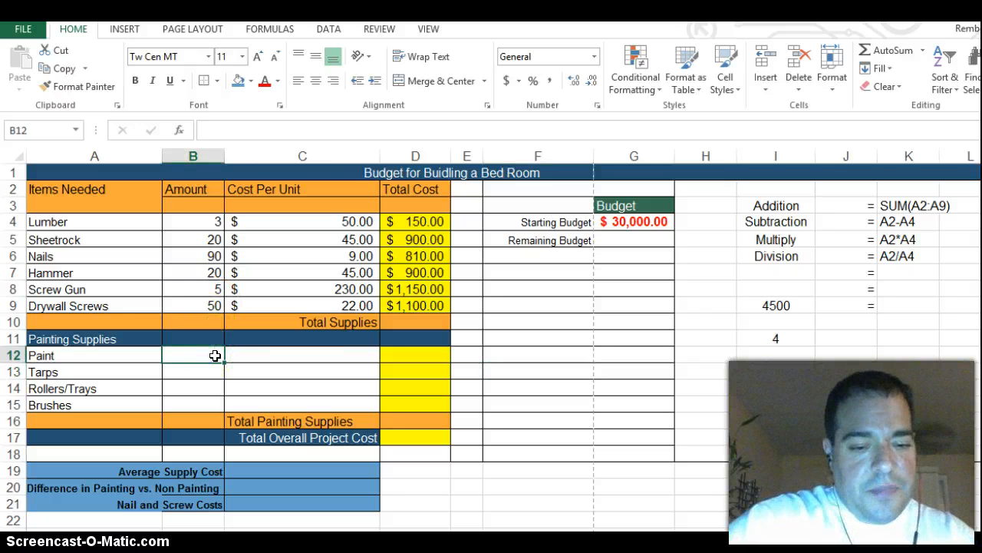
Enter 7 as the Paint amount and 80 as its cost per unit, and apply the Accounting format to C12:C15
{"action": "type", "text": "7"}
{"action": "left_click", "coordinate": [291, 356]}
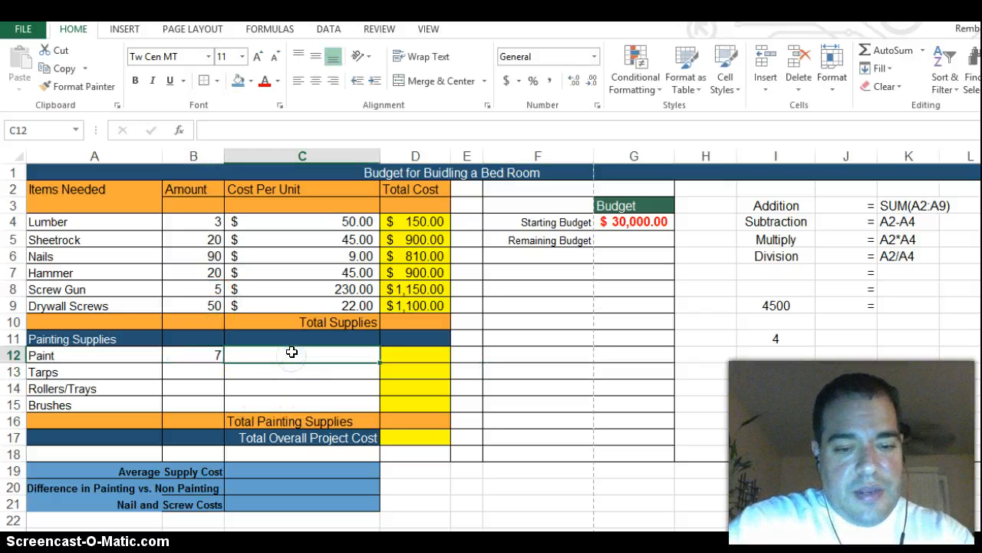
{"action": "type", "text": "80"}
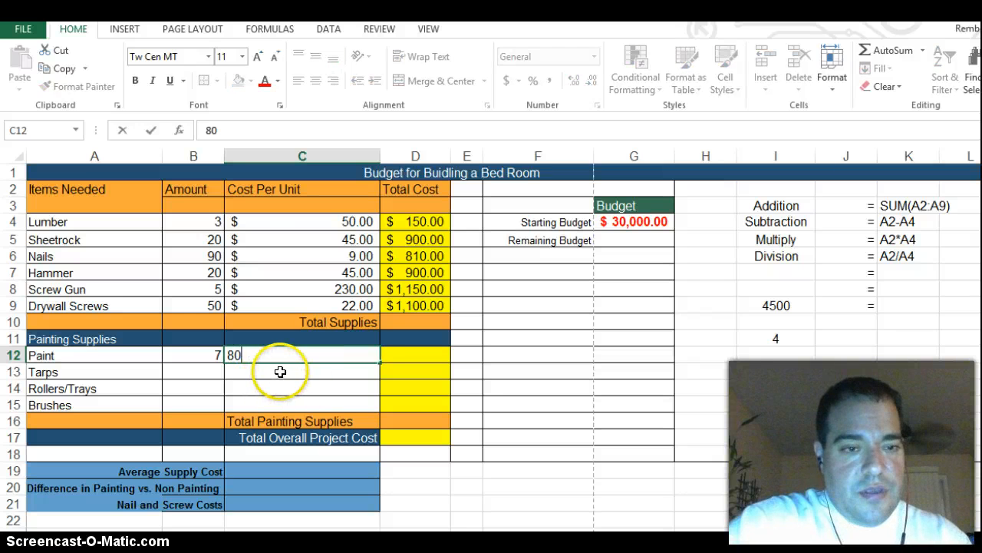
{"action": "left_click", "coordinate": [280, 370]}
{"action": "left_click_drag", "start_coordinate": [241, 358], "coordinate": [330, 398]}
{"action": "left_click", "coordinate": [507, 80]}
Enter 20 as the Tarps amount and 20 as its cost per unit
{"action": "left_click", "coordinate": [209, 370]}
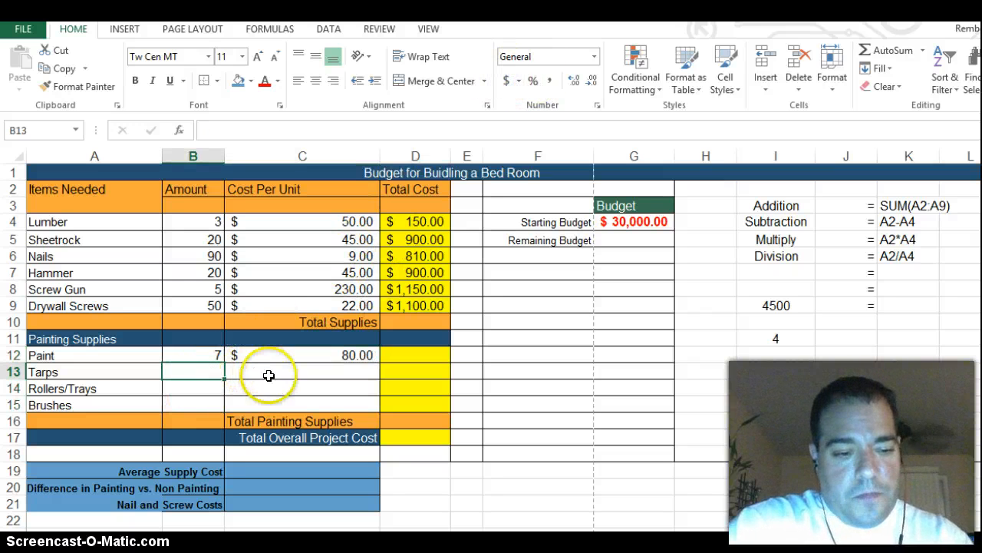
{"action": "type", "text": "20"}
{"action": "left_click", "coordinate": [353, 370]}
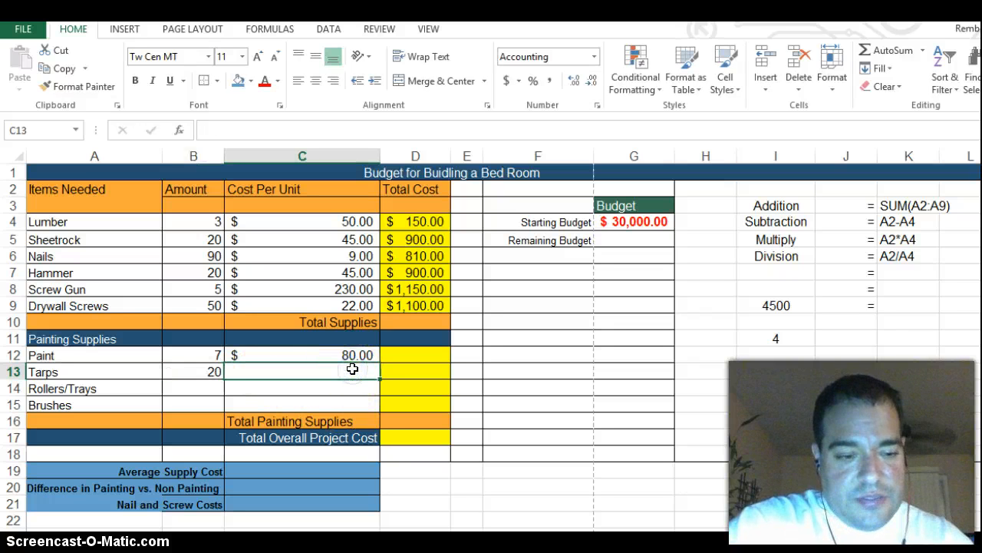
{"action": "type", "text": "20"}
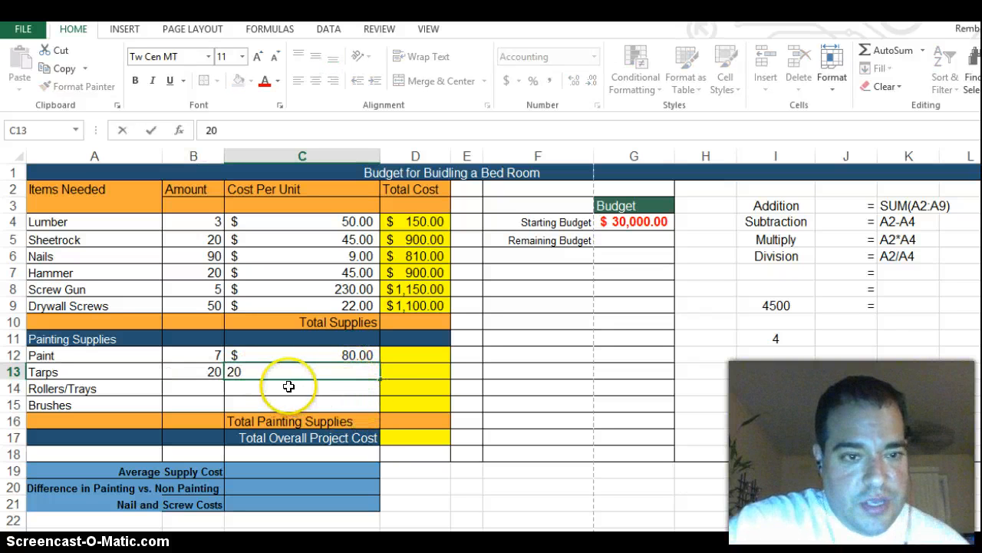
{"action": "left_click", "coordinate": [204, 388]}
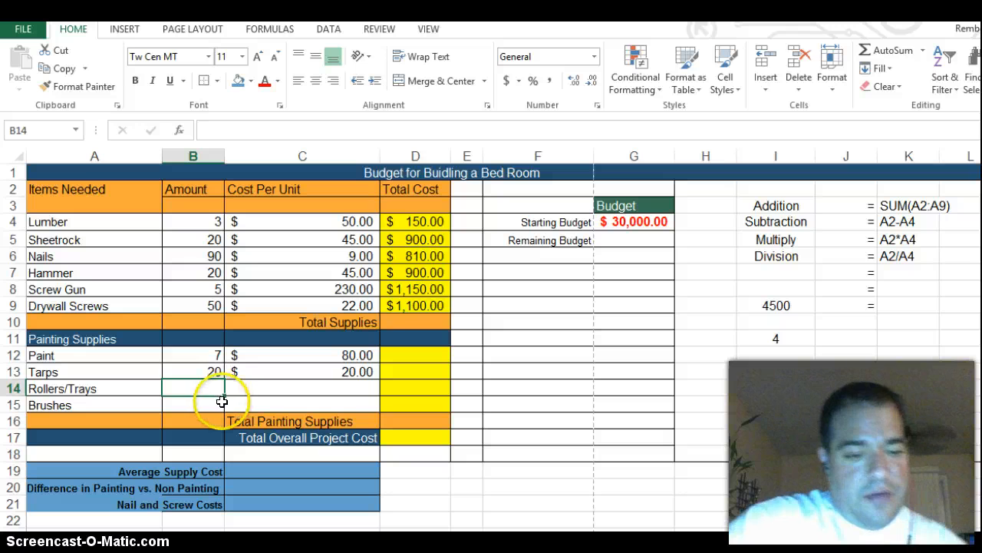
Enter 30 as the Rollers/Trays amount in B14
{"action": "left_click", "coordinate": [192, 382]}
{"action": "type", "text": "30"}
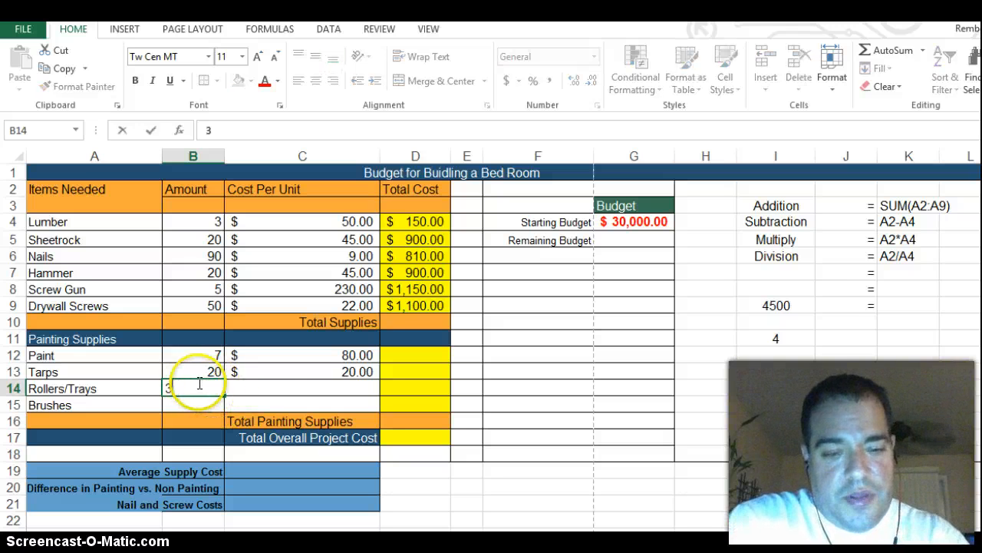
{"action": "left_click", "coordinate": [319, 381]}
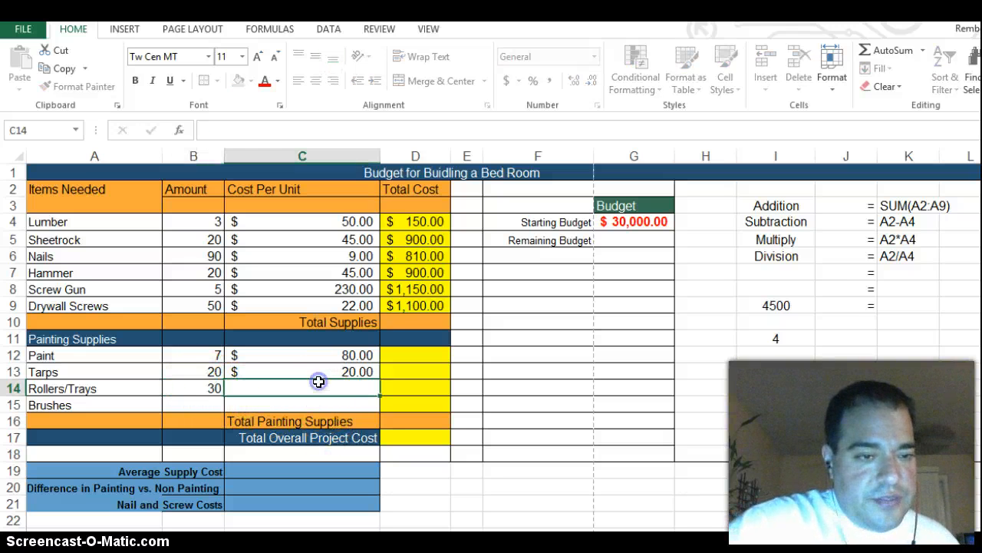
Set the Rollers/Trays amount to 20 and its cost per unit to 15
{"action": "left_click", "coordinate": [210, 388]}
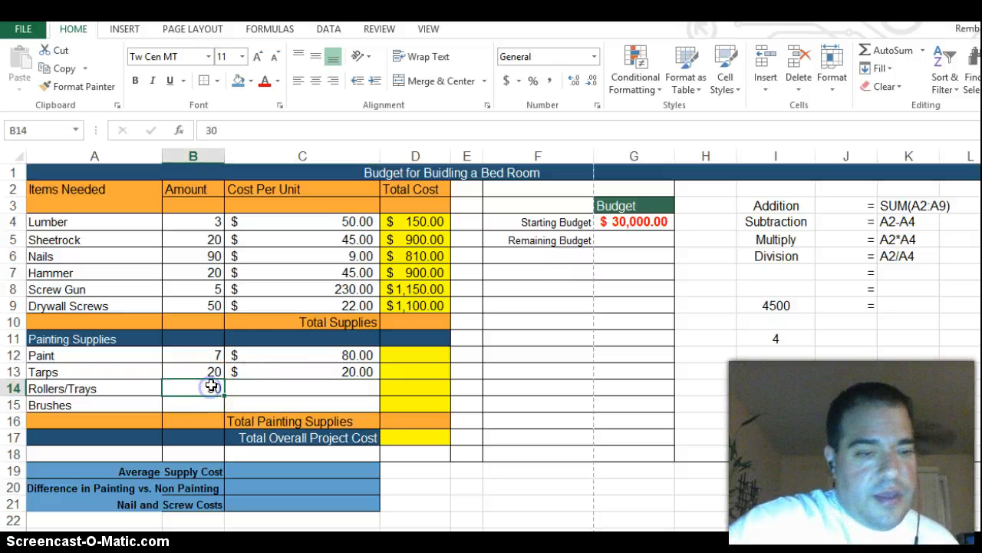
{"action": "type", "text": "20"}
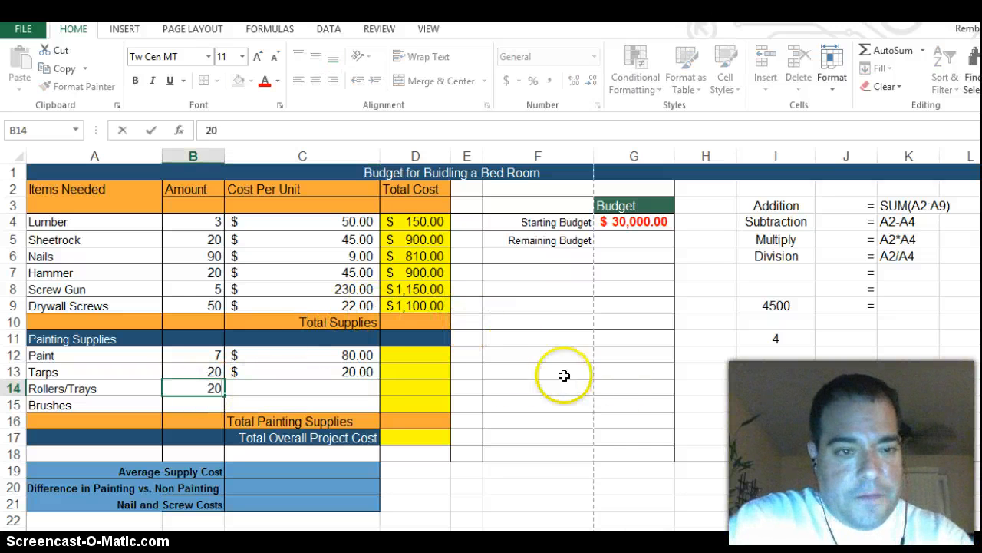
{"action": "left_click", "coordinate": [367, 383]}
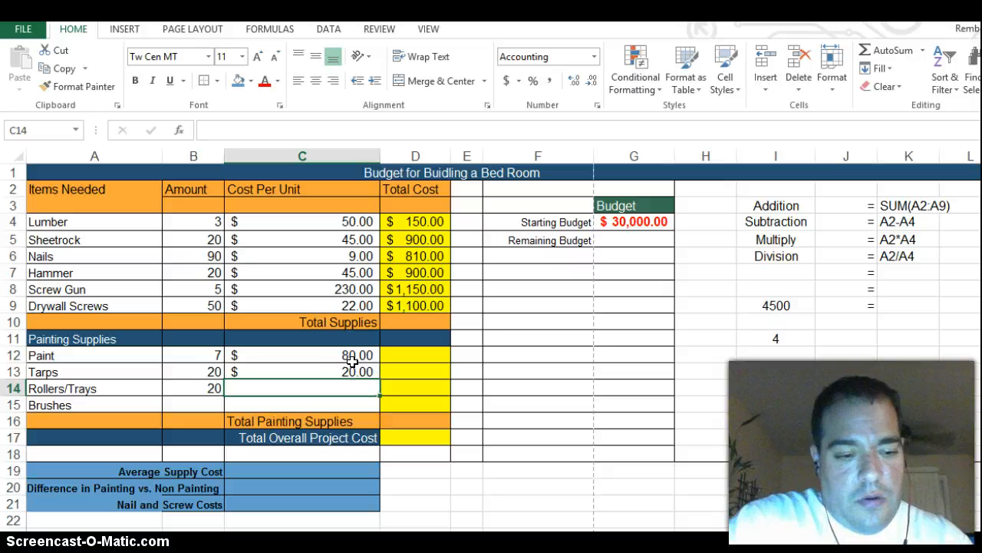
{"action": "type", "text": "15"}
{"action": "left_click", "coordinate": [353, 402]}
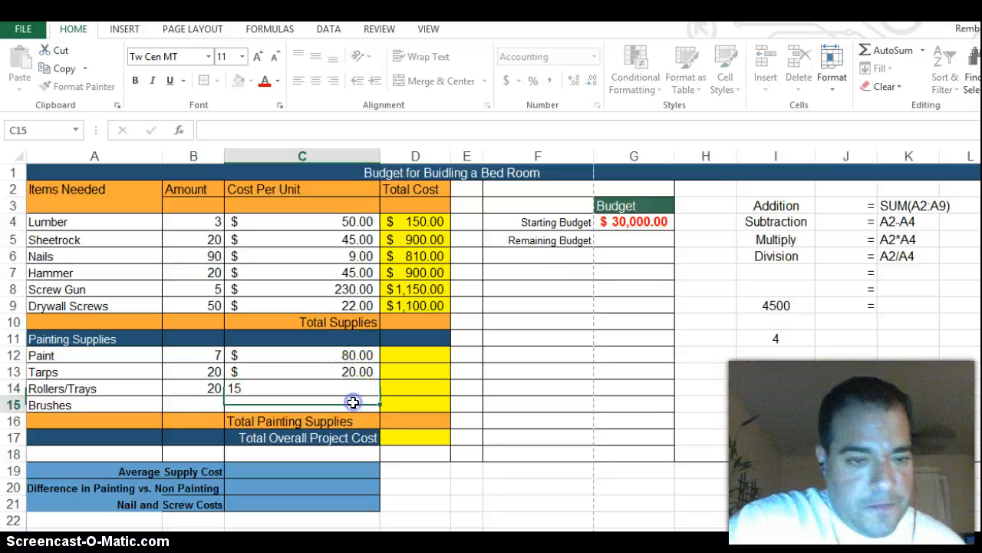
Enter 20 as the Brushes amount and 13 as its cost per unit
{"action": "left_click", "coordinate": [209, 403]}
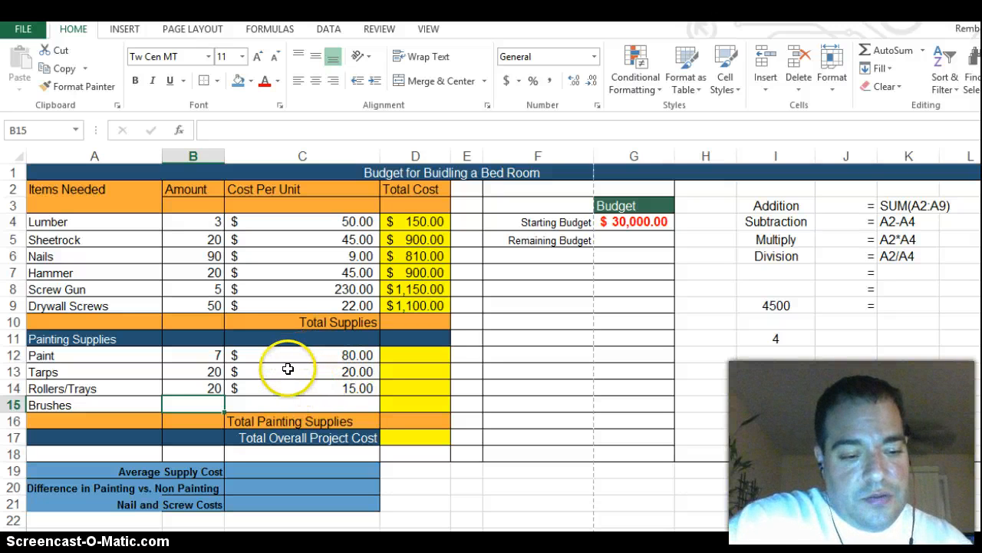
{"action": "type", "text": "20"}
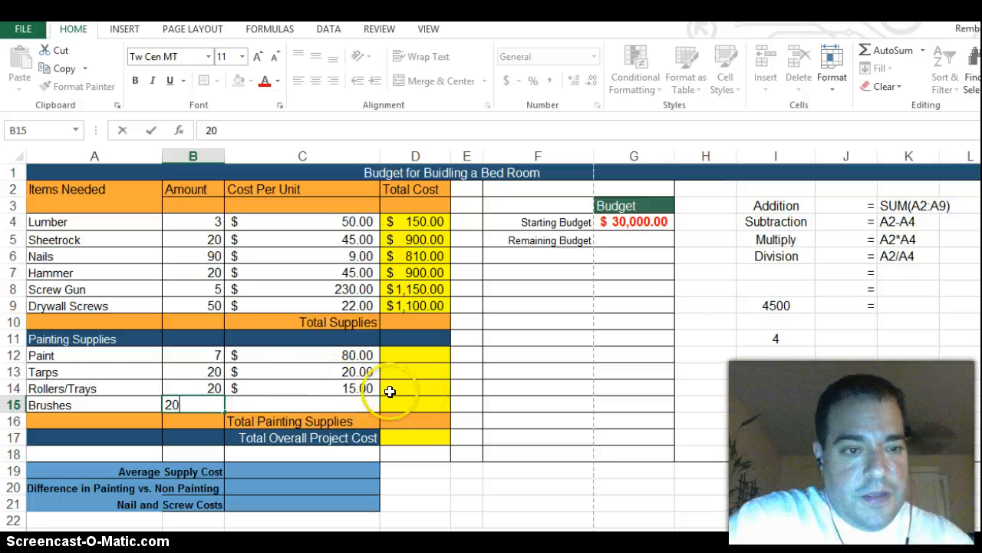
{"action": "left_click", "coordinate": [359, 402]}
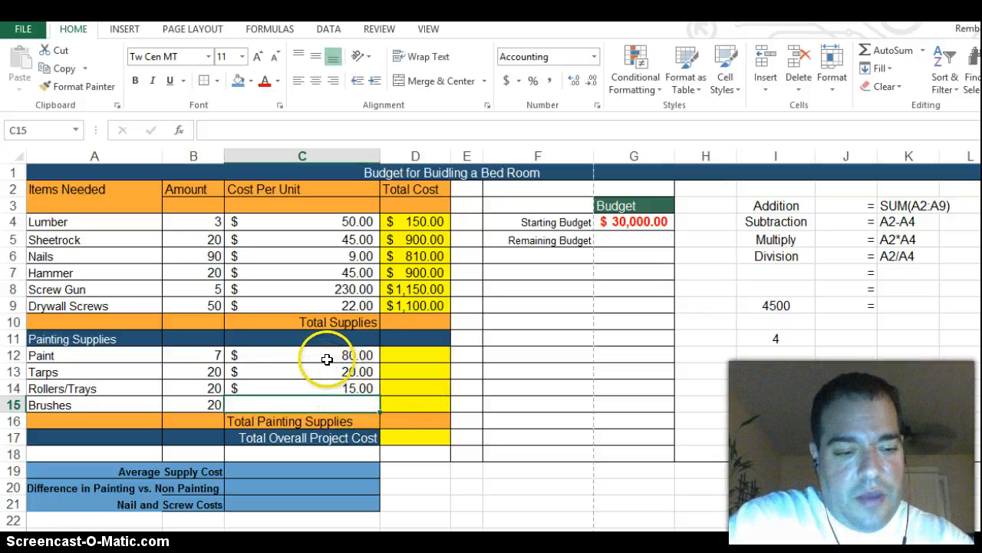
{"action": "type", "text": "13"}
{"action": "left_click", "coordinate": [417, 390]}
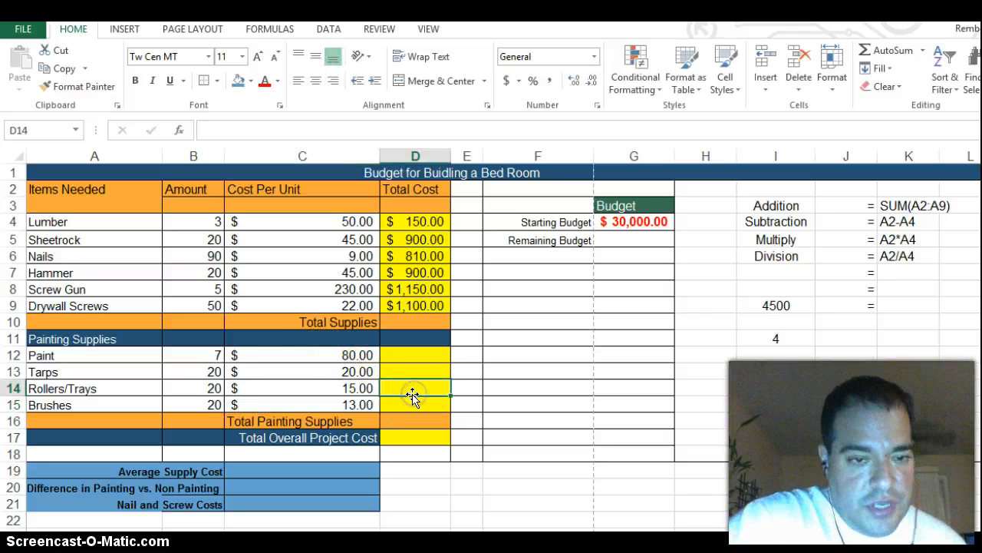
Calculate the Paint total cost in D12 with the formula =B12*C12
{"action": "left_click", "coordinate": [393, 356]}
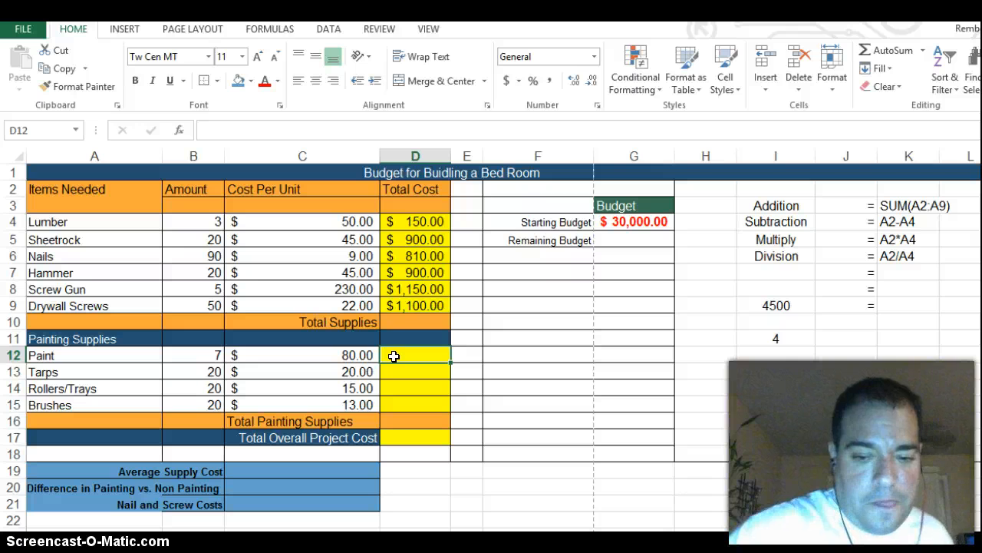
{"action": "type", "text": "="}
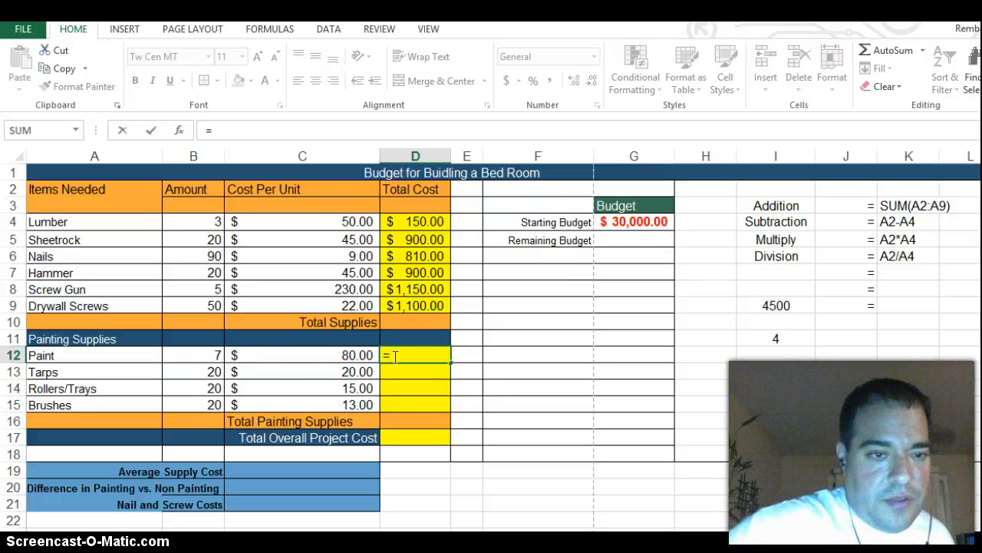
{"action": "left_click", "coordinate": [211, 353]}
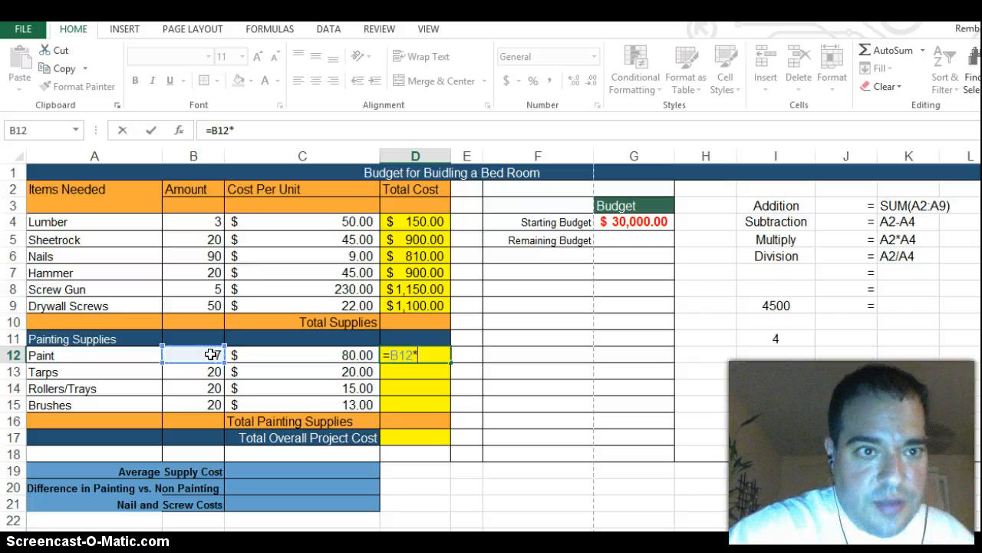
{"action": "left_click", "coordinate": [360, 358]}
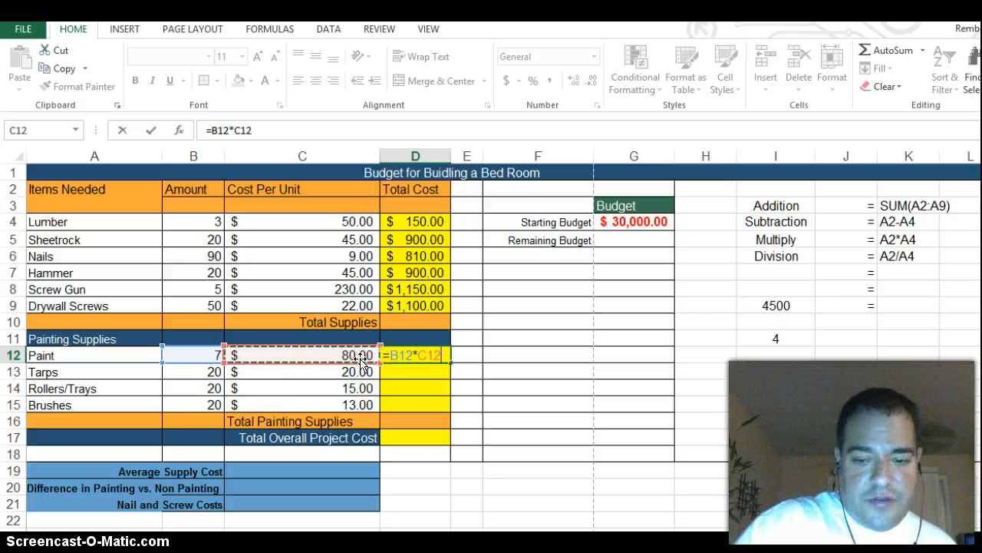
{"action": "key", "text": "Return"}
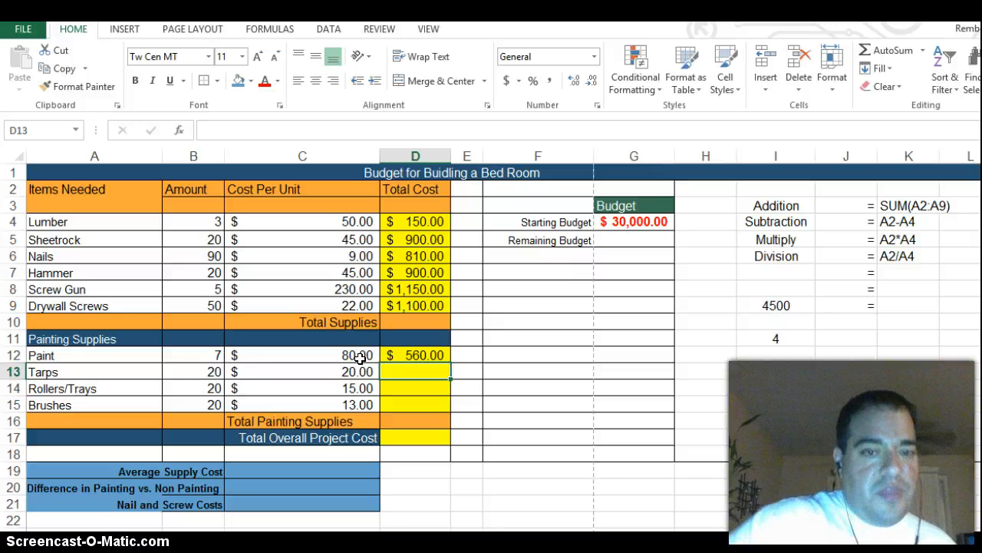
Fill the Paint total cost formula down through D15 for the remaining painting supplies
{"action": "left_click", "coordinate": [431, 355]}
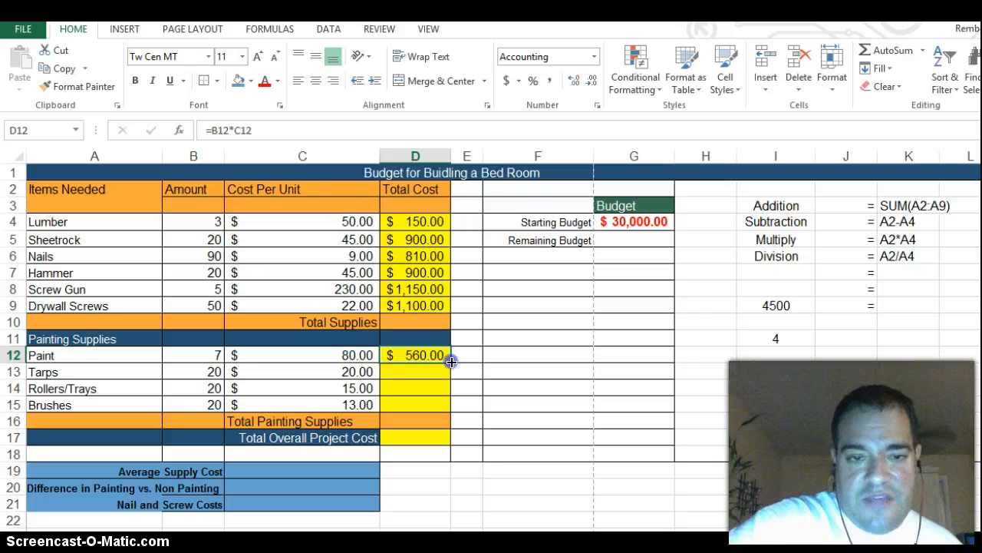
{"action": "left_click_drag", "start_coordinate": [450, 383], "coordinate": [445, 407]}
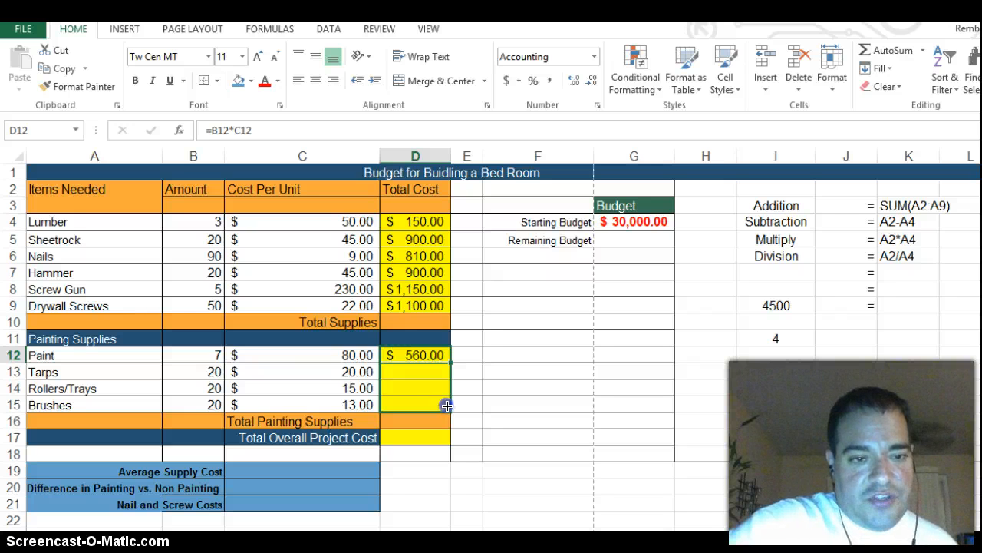
{"action": "left_click_drag", "start_coordinate": [446, 404], "coordinate": [446, 405]}
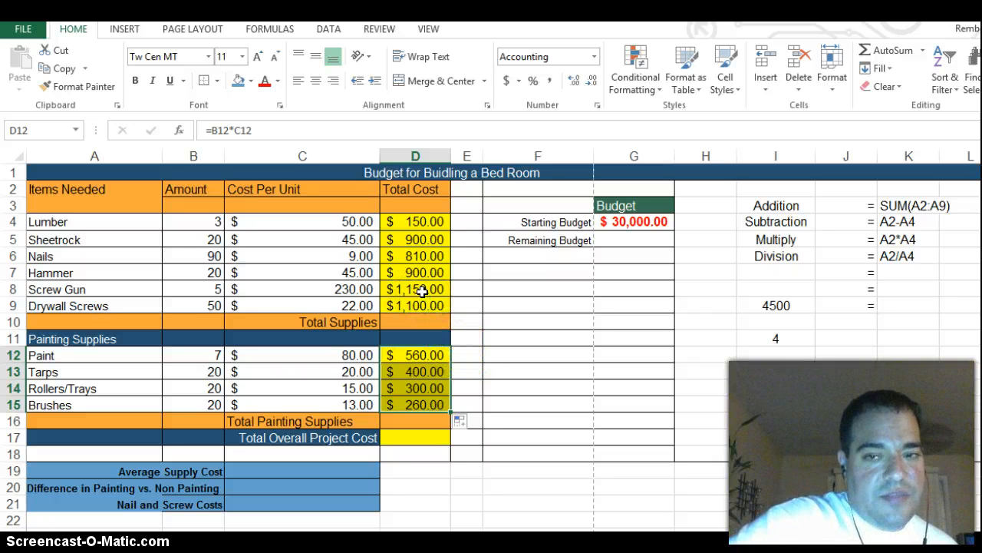
Bold the Total Supplies label and enter the formula =SUM(D4:D8) in D10 beside it
{"action": "left_click", "coordinate": [344, 314]}
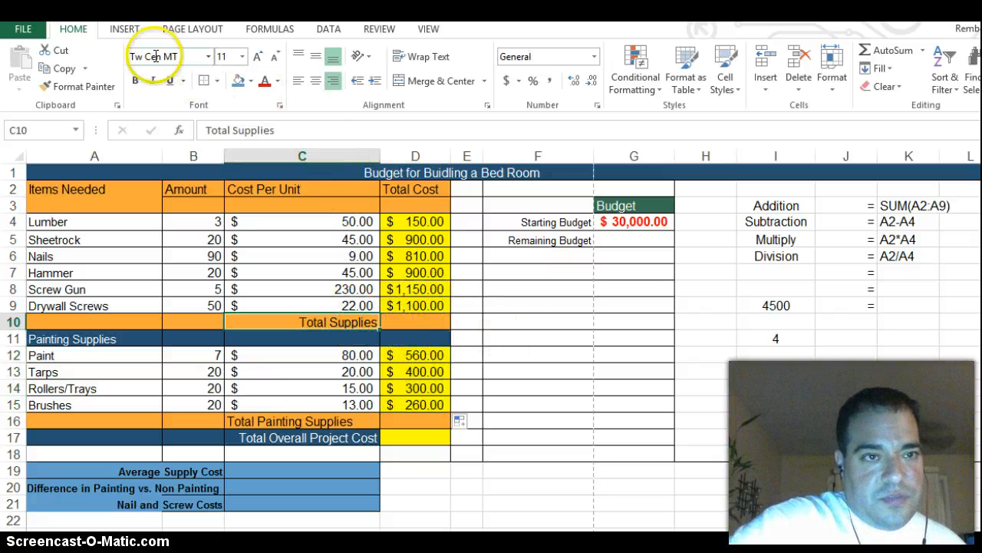
{"action": "left_click", "coordinate": [135, 81]}
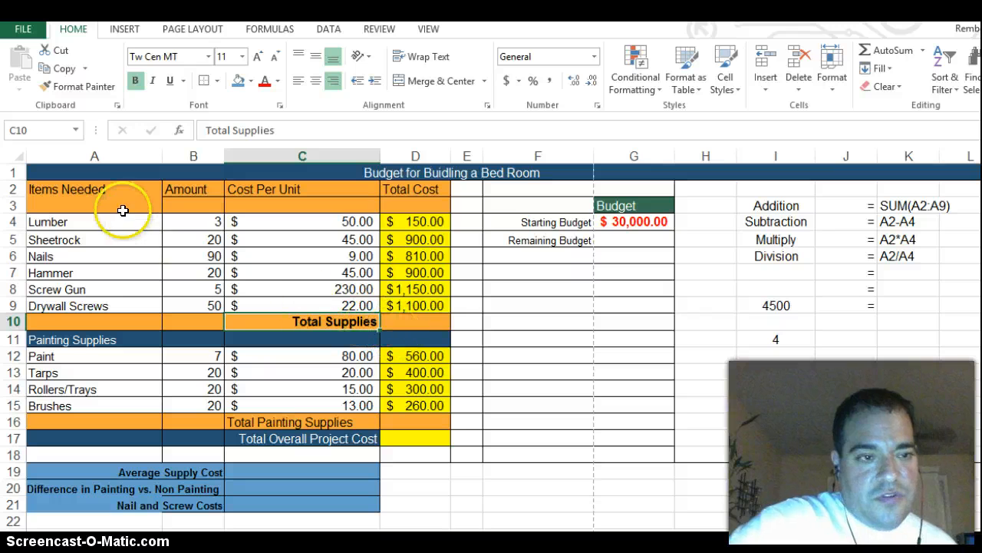
{"action": "left_click", "coordinate": [434, 322]}
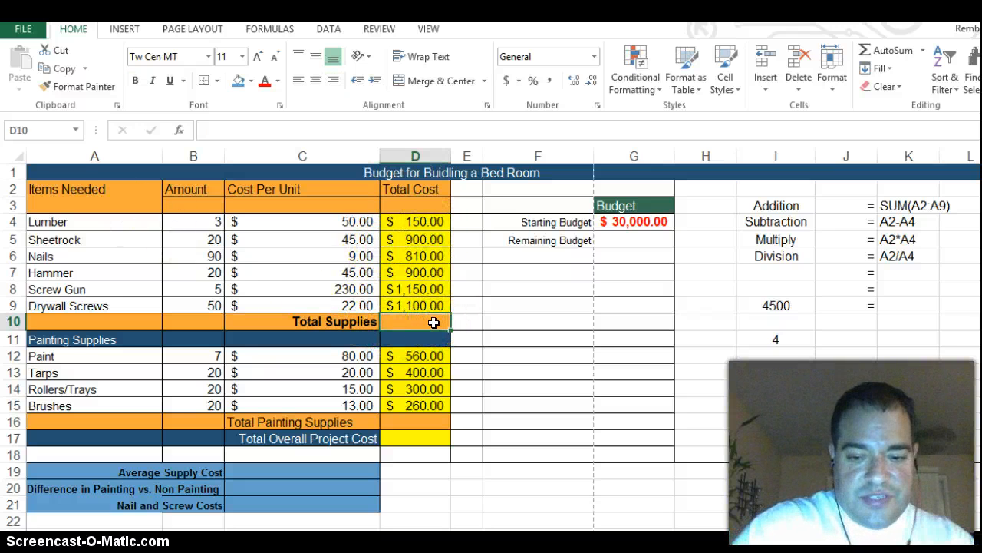
{"action": "type", "text": "="}
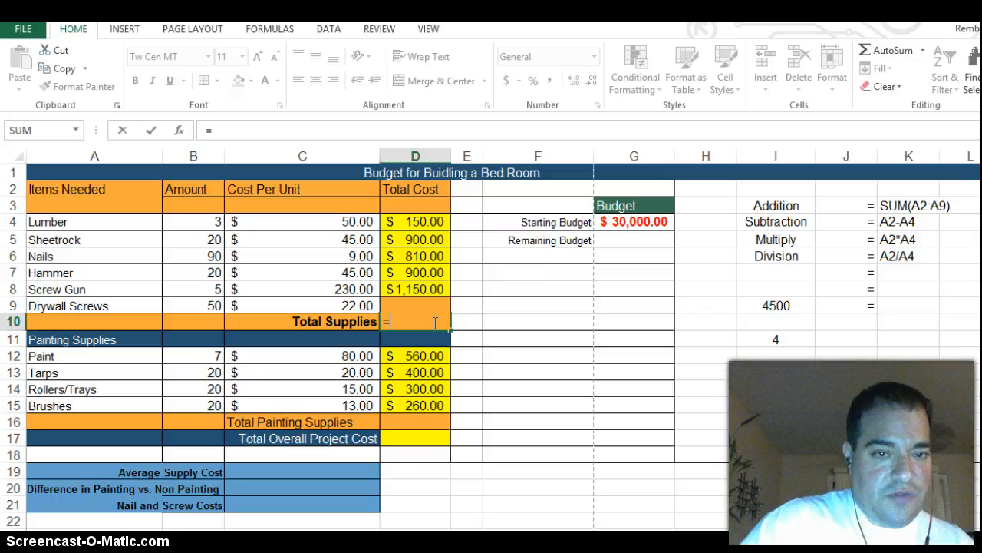
{"action": "type", "text": "SUM"}
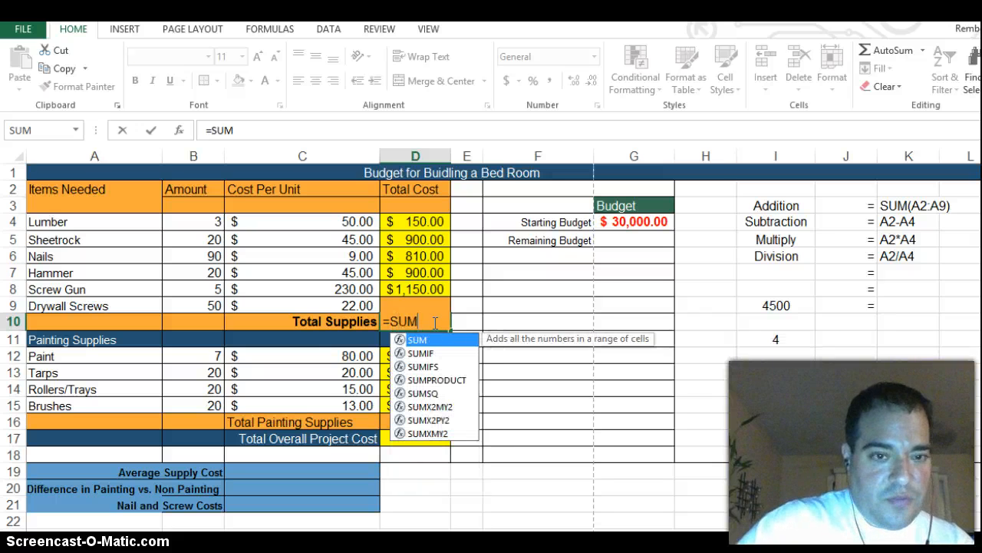
{"action": "type", "text": "("}
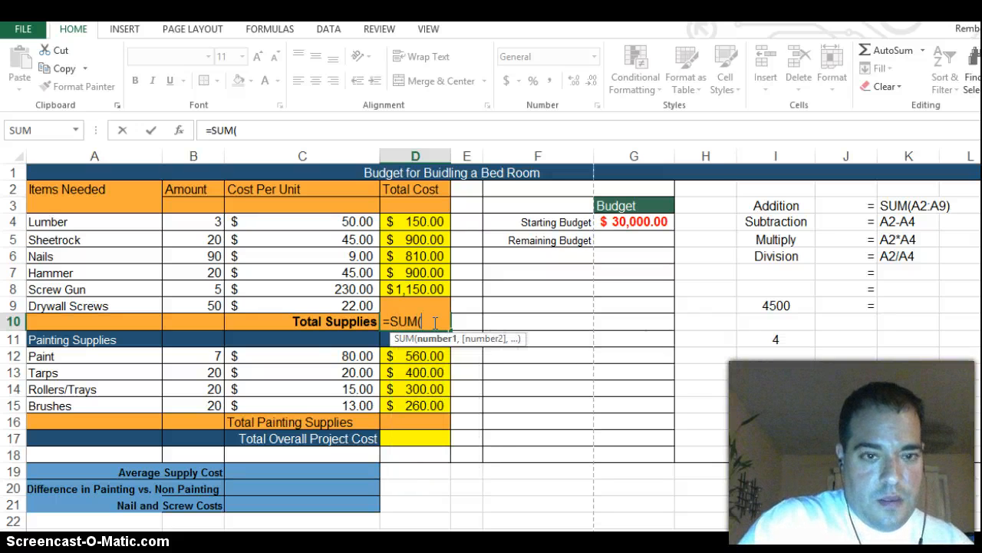
{"action": "left_click_drag", "start_coordinate": [428, 222], "coordinate": [430, 282]}
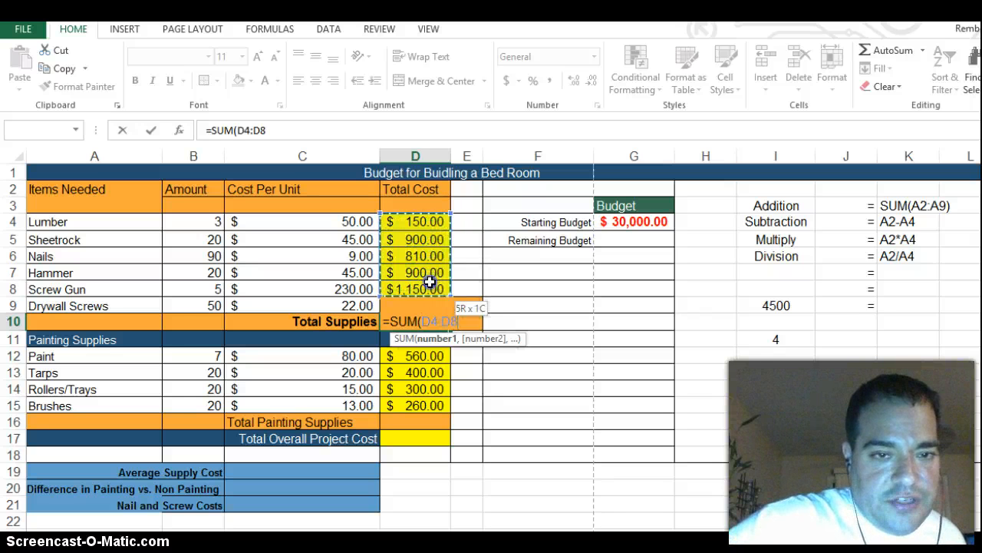
{"action": "type", "text": ")"}
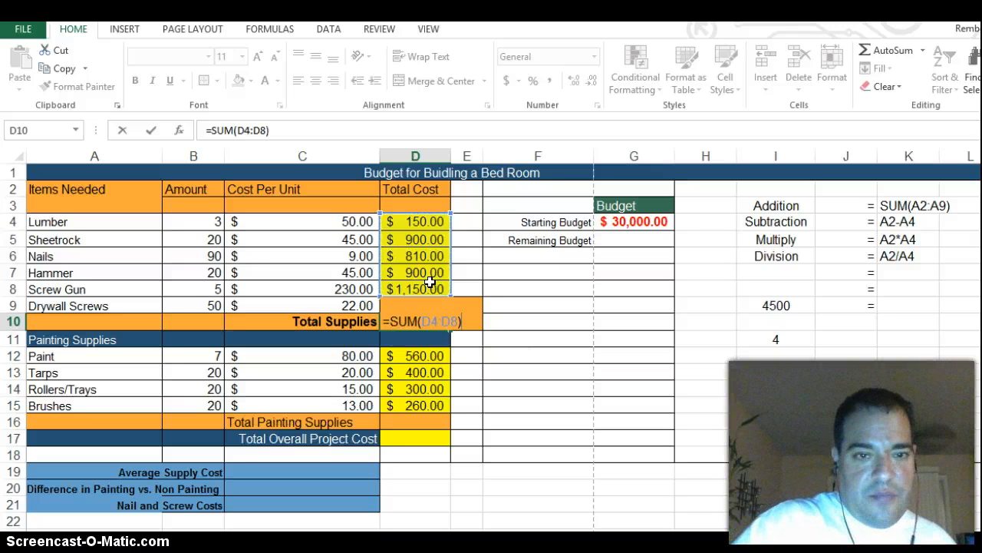
{"action": "key", "text": "Return"}
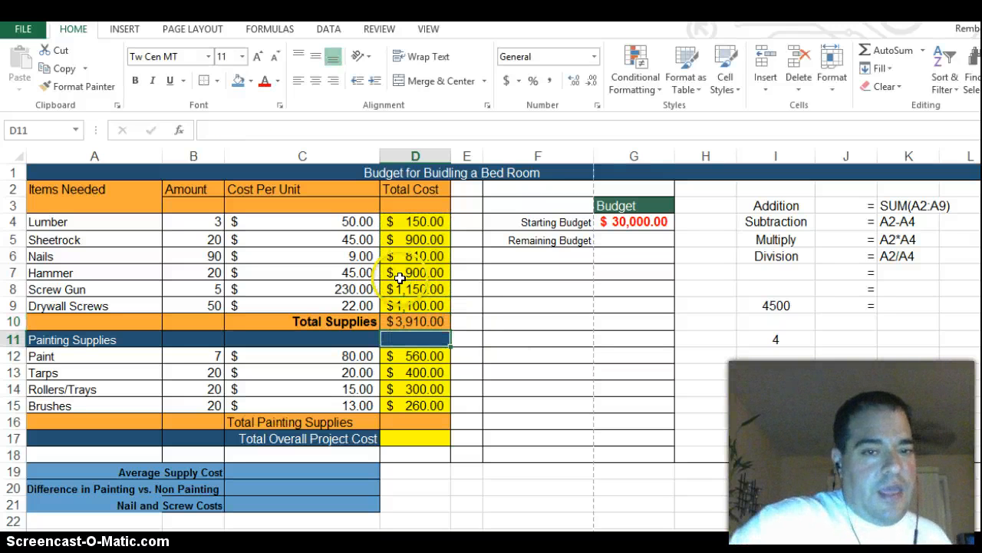
Reselect D4:D8 as the SUM range in the Total Supplies formula in D10
{"action": "left_click", "coordinate": [432, 320]}
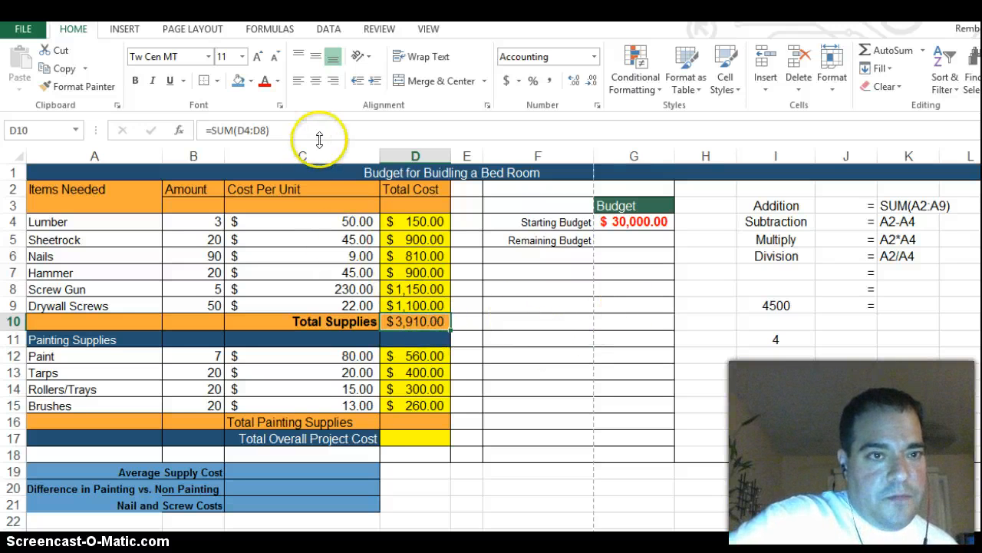
{"action": "double_click", "coordinate": [432, 320]}
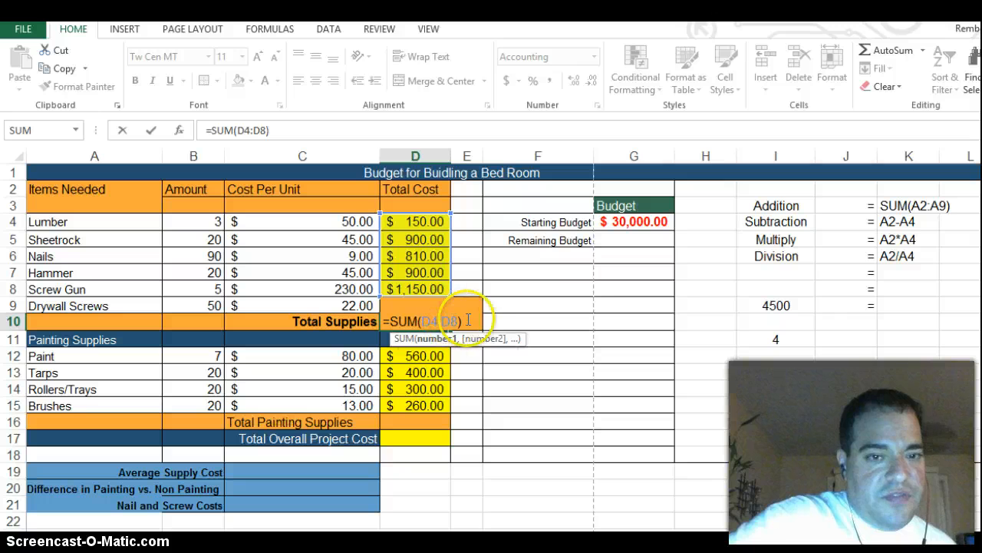
{"action": "left_click_drag", "start_coordinate": [456, 321], "coordinate": [426, 321]}
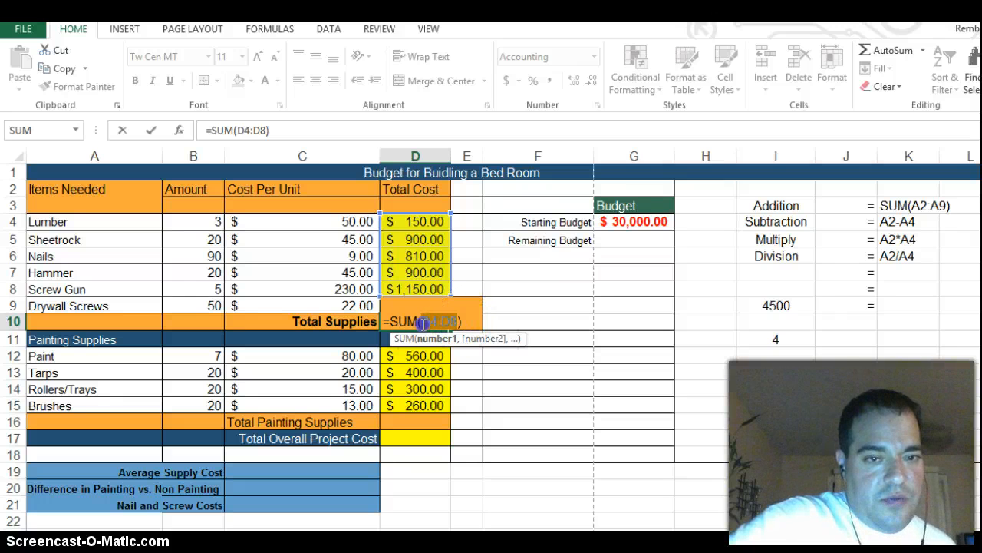
{"action": "key", "text": "BackSpace"}
{"action": "left_click_drag", "start_coordinate": [422, 221], "coordinate": [428, 282]}
{"action": "key", "text": "Return"}
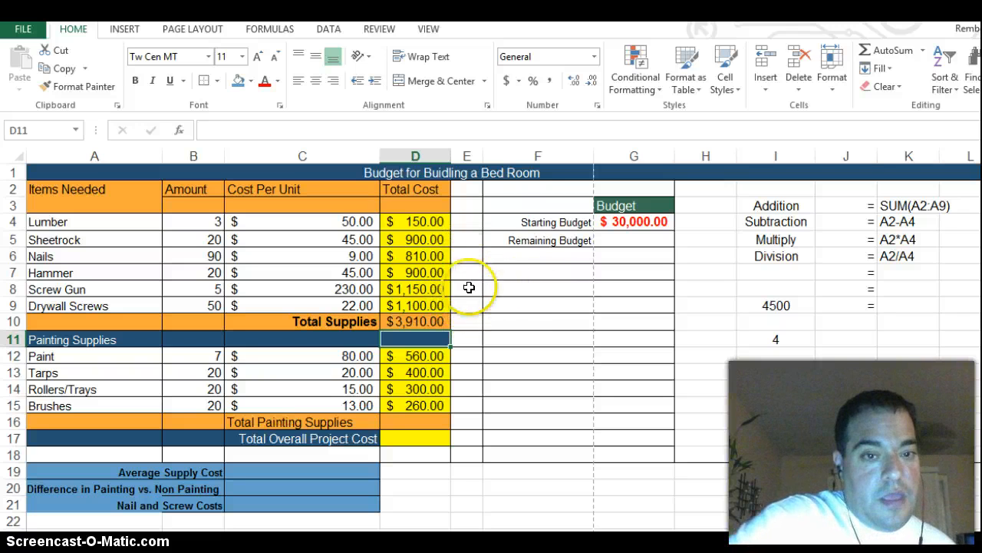
Calculate the Total Painting Supplies in D16 with the formula =SUM(D12:D15)
{"action": "left_click", "coordinate": [429, 419]}
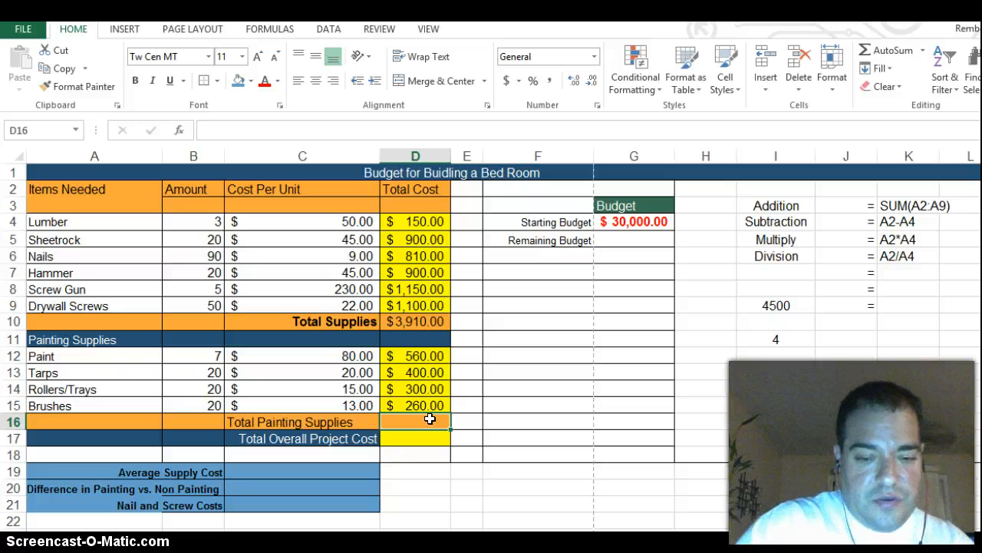
{"action": "type", "text": "=SU"}
{"action": "key", "text": "alt"}
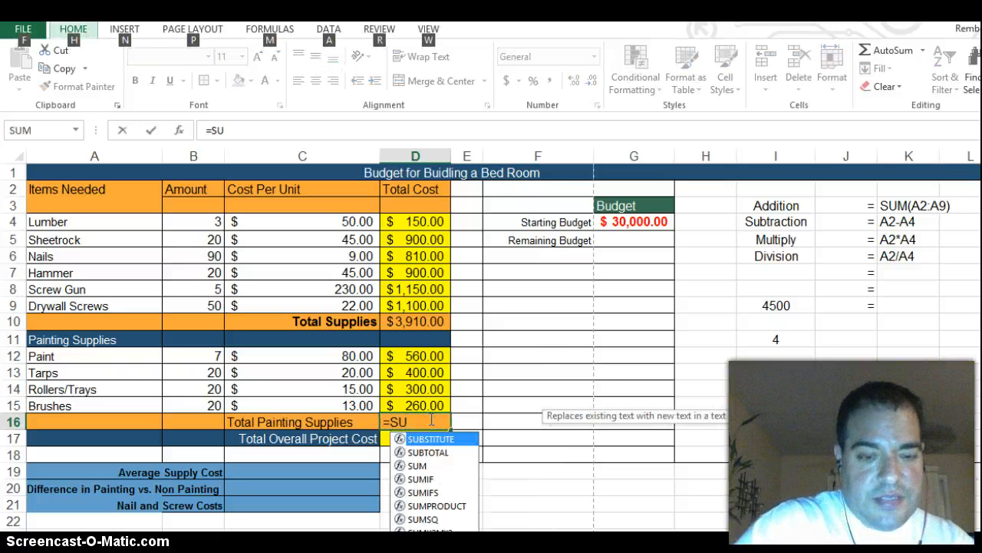
{"action": "key", "text": "m"}
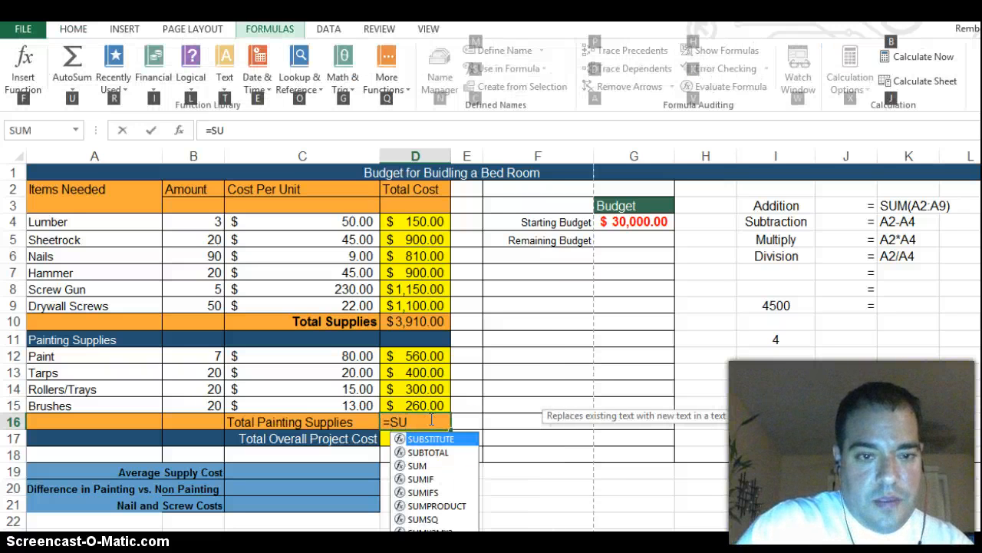
{"action": "left_click", "coordinate": [415, 423]}
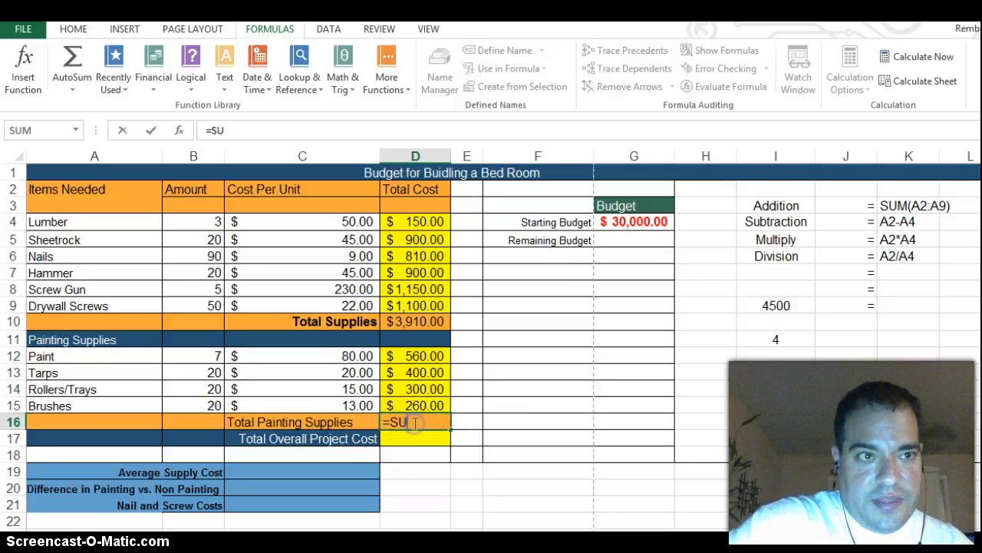
{"action": "type", "text": "M"}
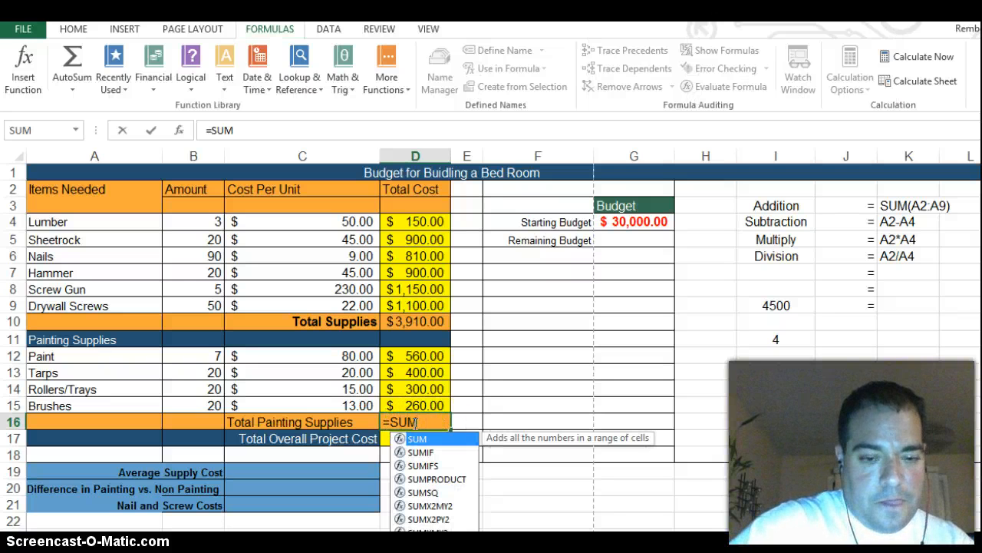
{"action": "type", "text": "("}
{"action": "left_click_drag", "start_coordinate": [419, 356], "coordinate": [425, 404]}
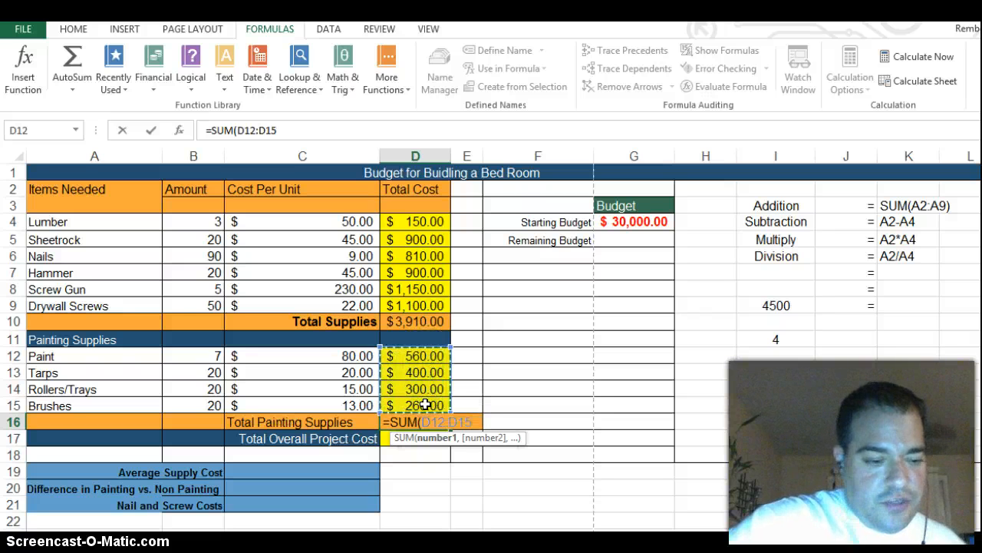
{"action": "type", "text": ")"}
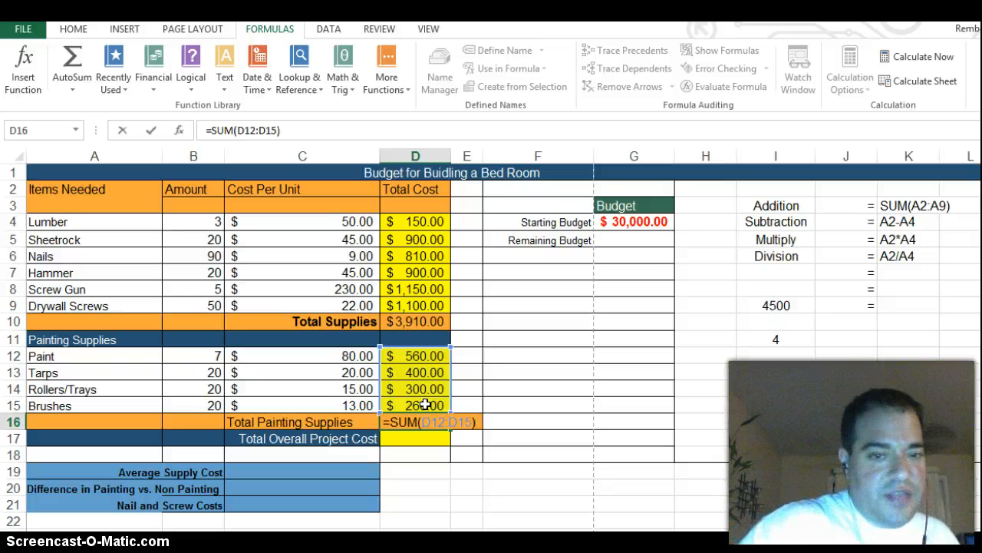
{"action": "key", "text": "Return"}
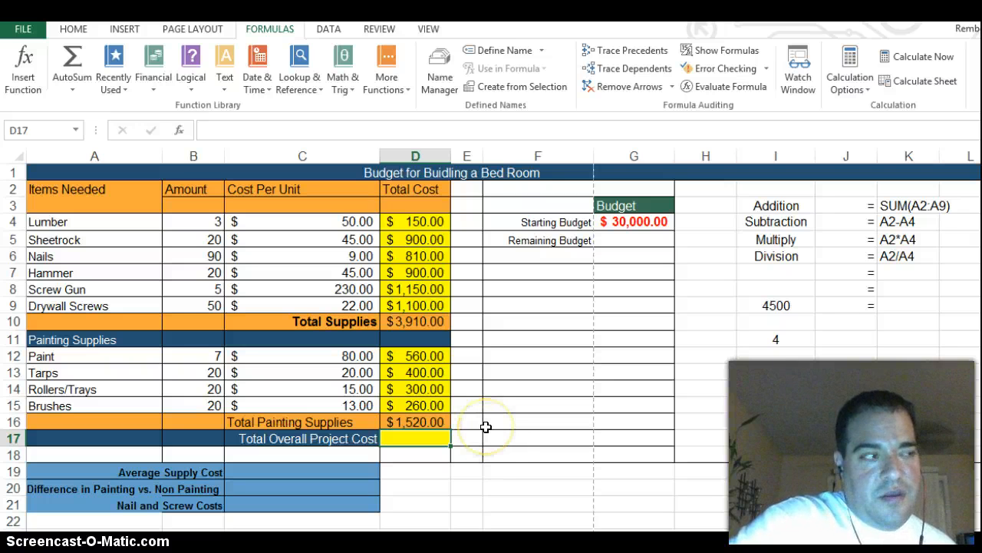
Calculate the Total Overall Project Cost in D17 with the formula =SUM(D10,D16)
{"action": "left_click", "coordinate": [428, 435]}
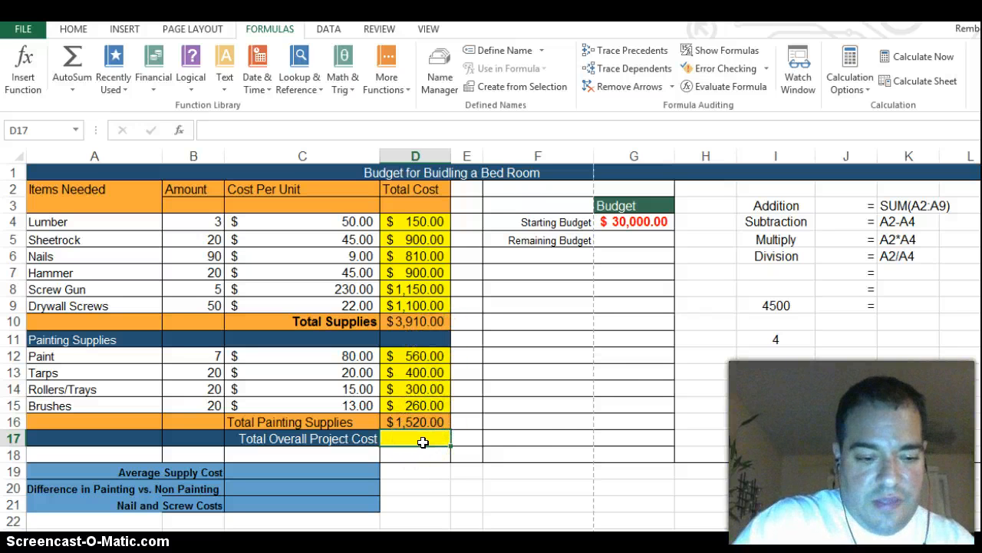
{"action": "type", "text": "=SUM("}
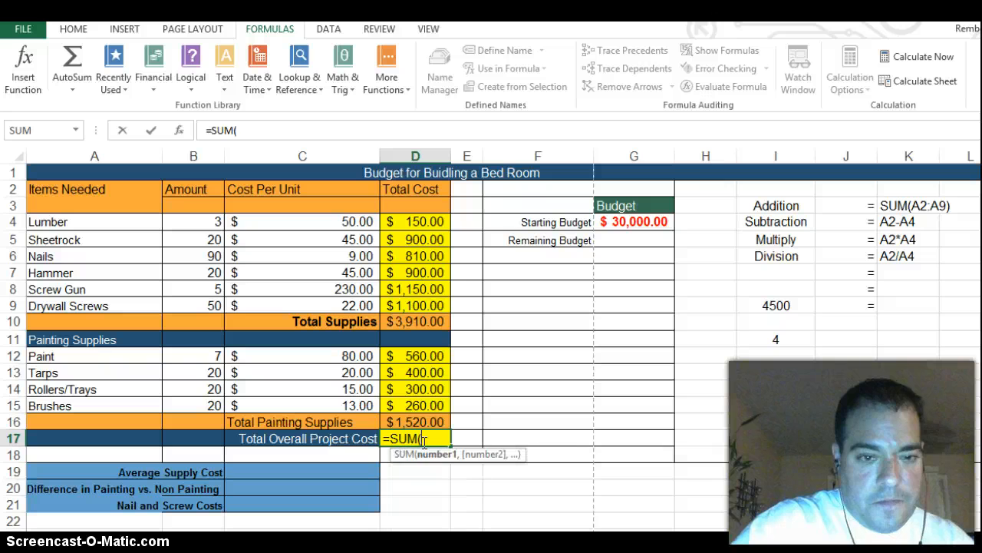
{"action": "left_click", "coordinate": [433, 321]}
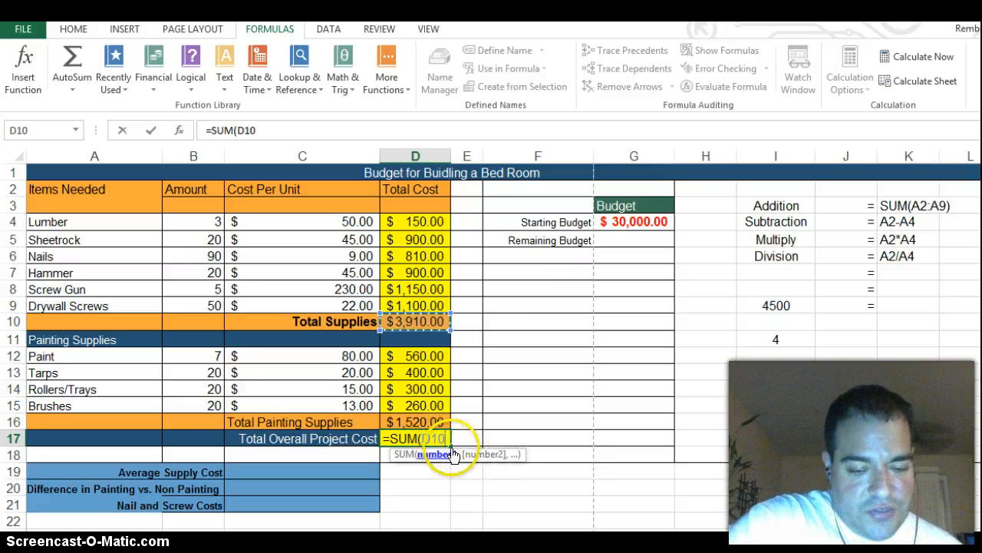
{"action": "type", "text": ","}
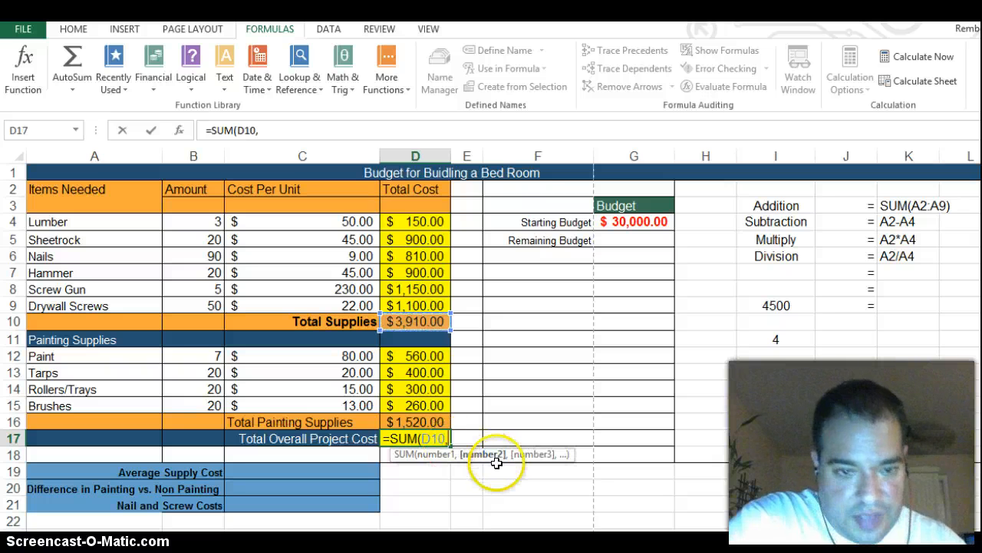
{"action": "left_click", "coordinate": [433, 421]}
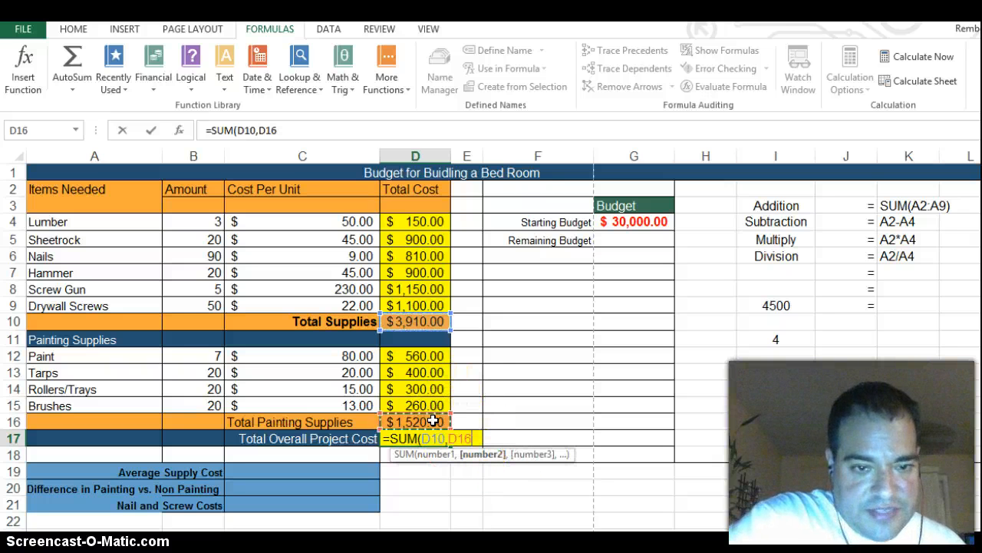
{"action": "type", "text": ")"}
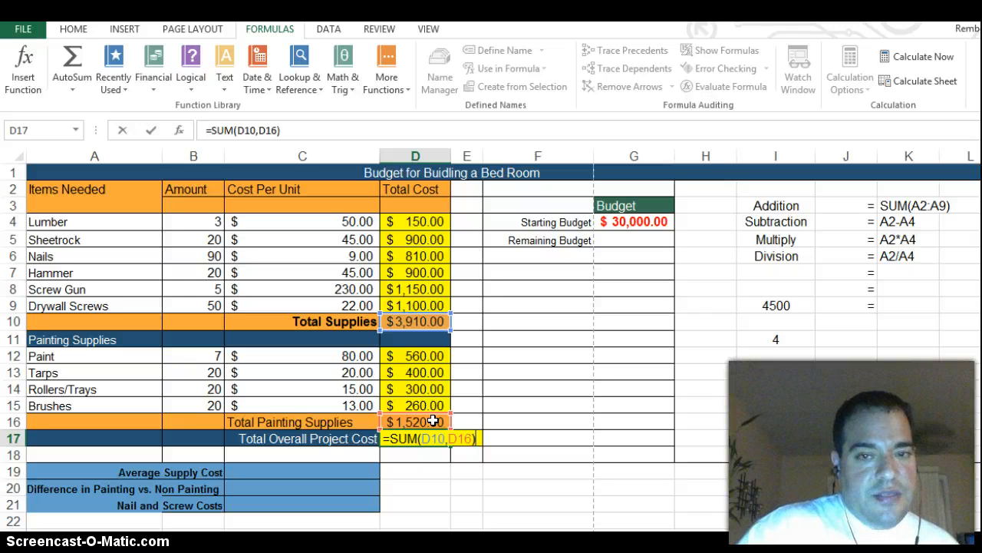
{"action": "key", "text": "Return"}
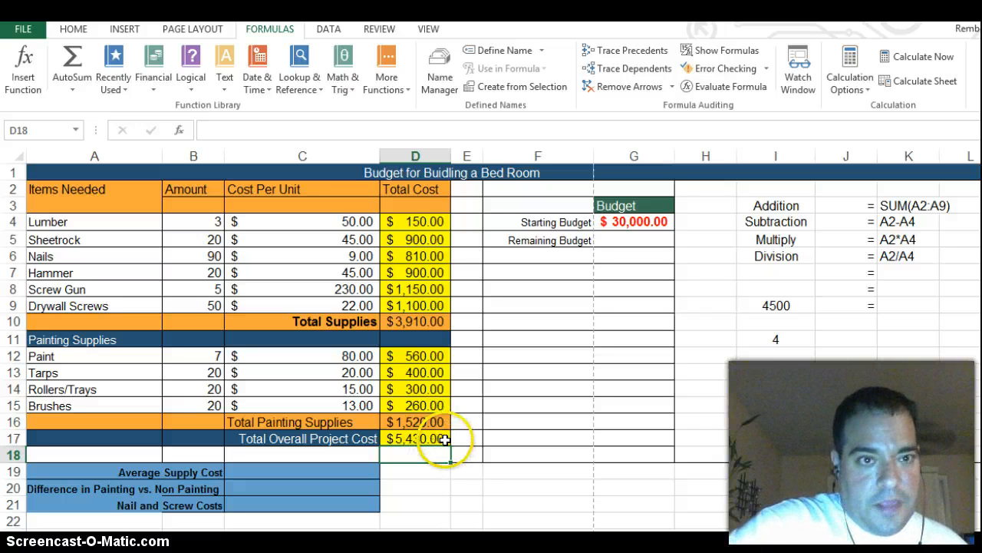
Try a semicolon and a colon between D10 and D16 in the D17 formula, and restore the comma
{"action": "left_click", "coordinate": [445, 439]}
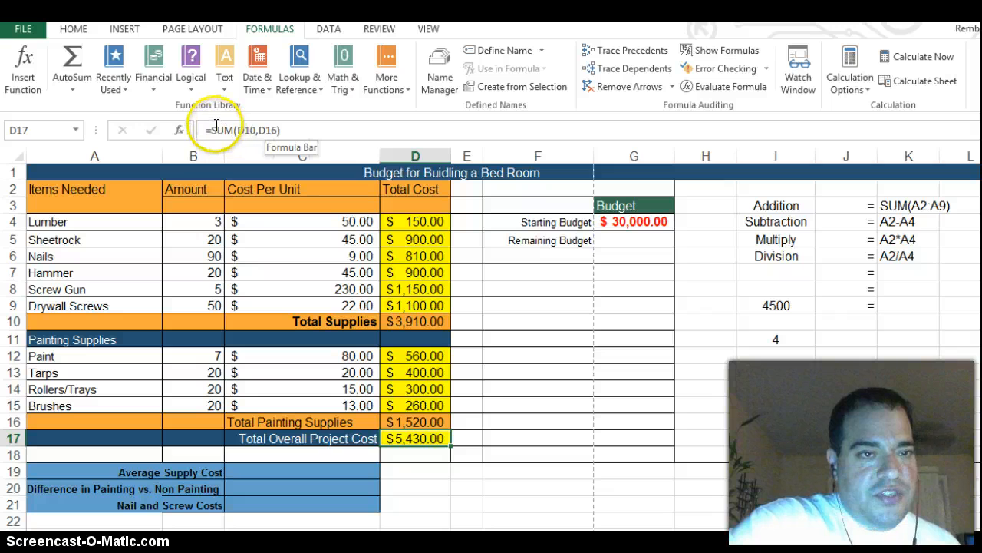
{"action": "left_click", "coordinate": [261, 131]}
{"action": "key", "text": "BackSpace"}
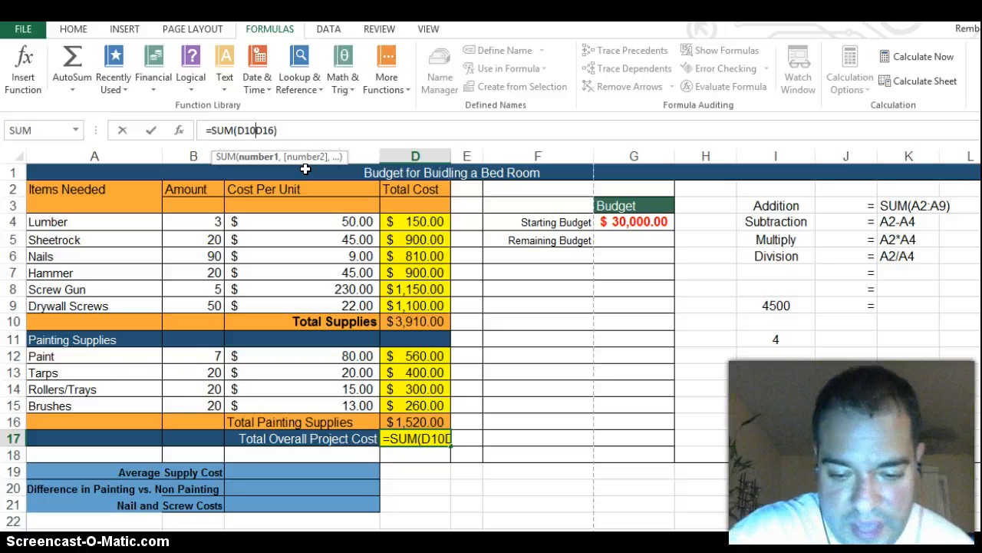
{"action": "type", "text": ";"}
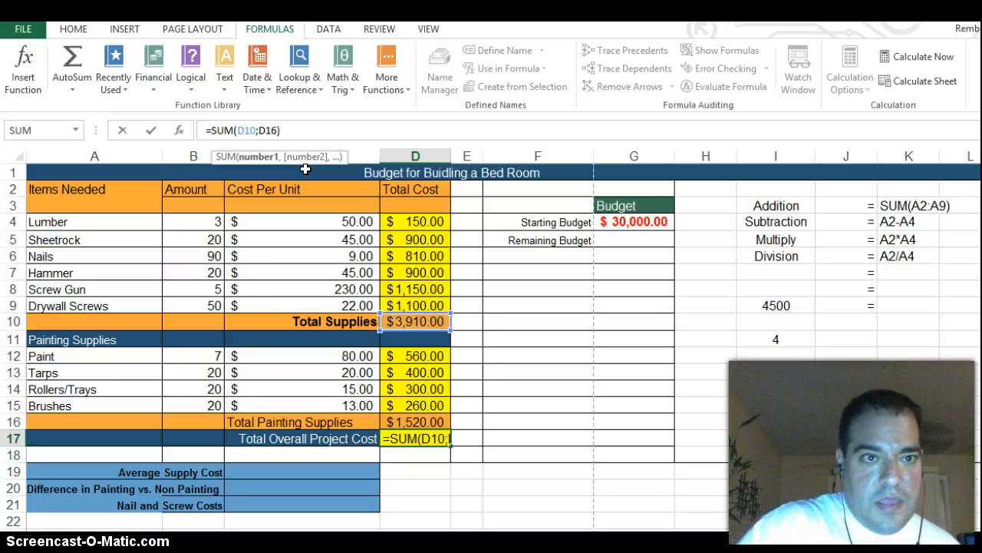
{"action": "key", "text": "BackSpace"}
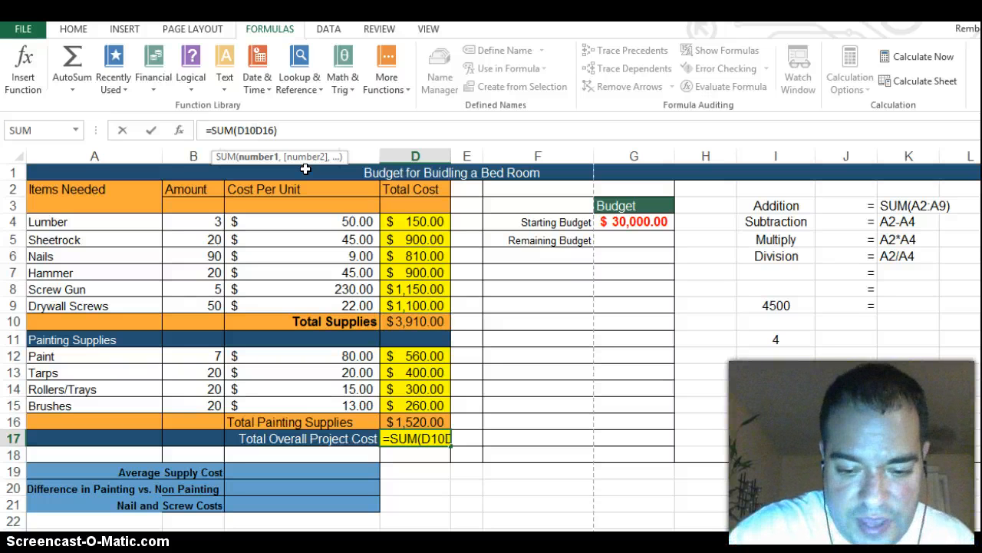
{"action": "type", "text": ":"}
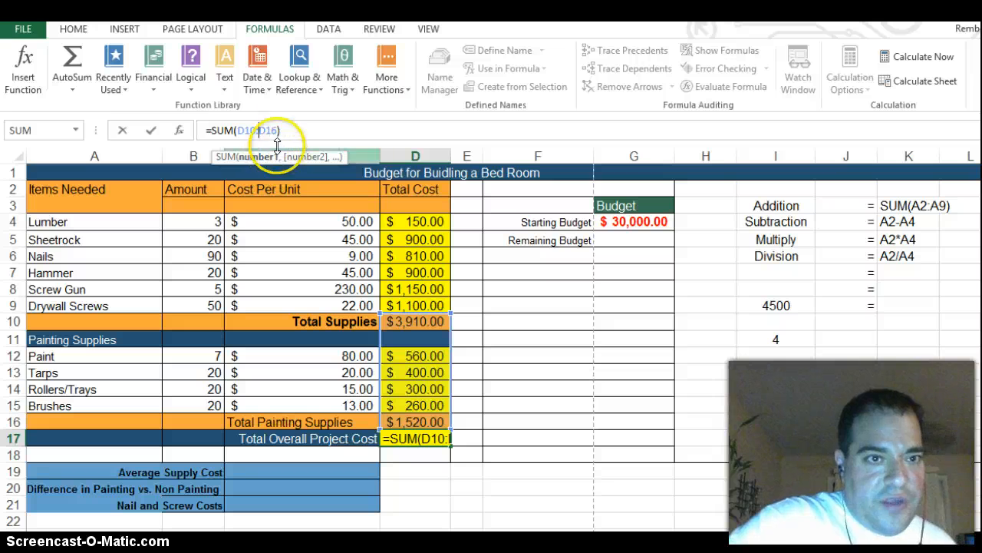
{"action": "key", "text": "BackSpace"}
{"action": "type", "text": ","}
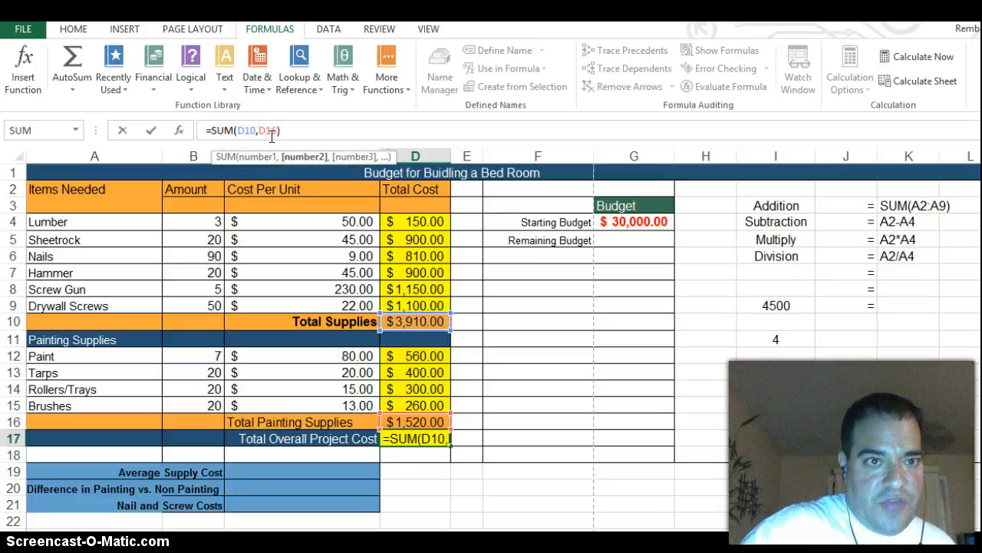
{"action": "key", "text": "Return"}
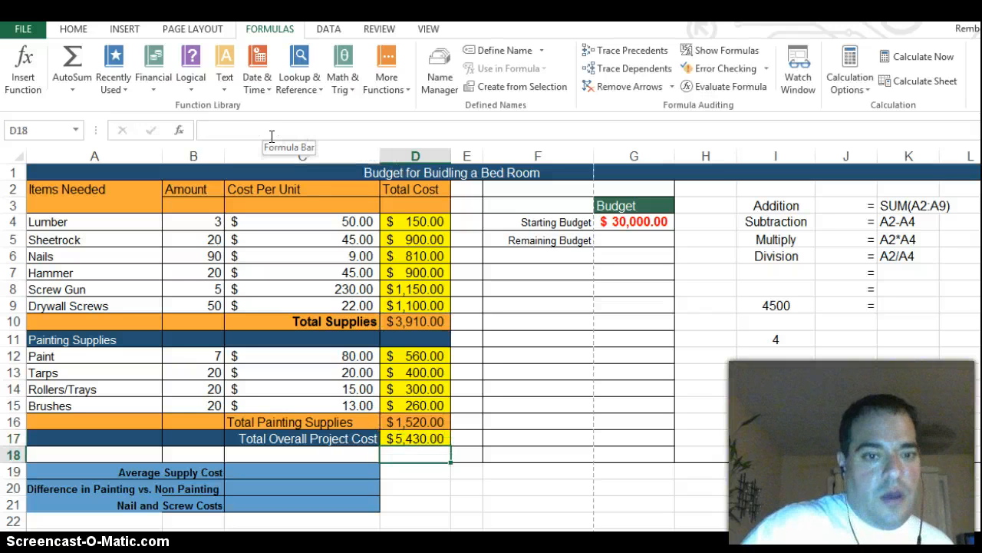
Replace the comma in the Total Overall Project Cost formula with a plus sign, making it =SUM(D10+D16)
{"action": "left_click", "coordinate": [418, 438]}
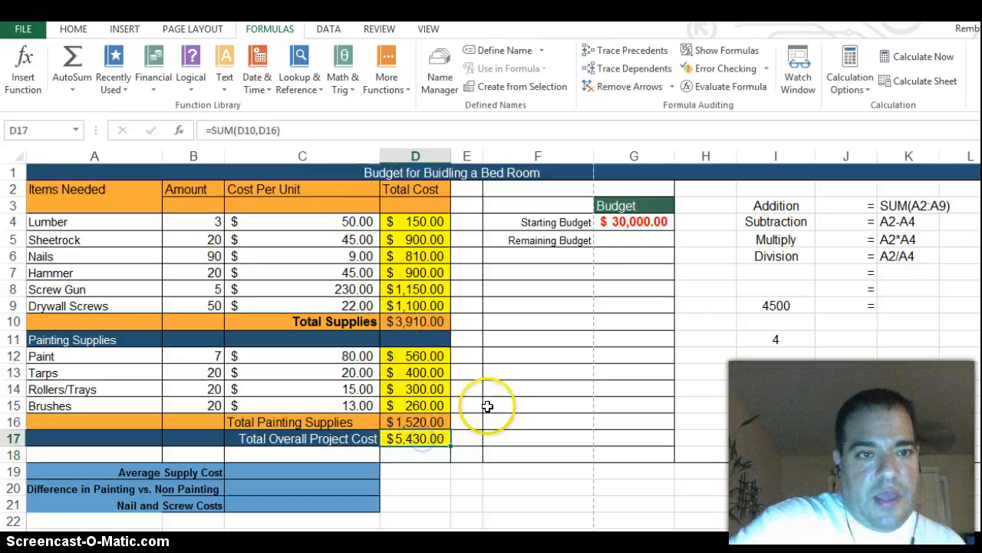
{"action": "left_click", "coordinate": [268, 132]}
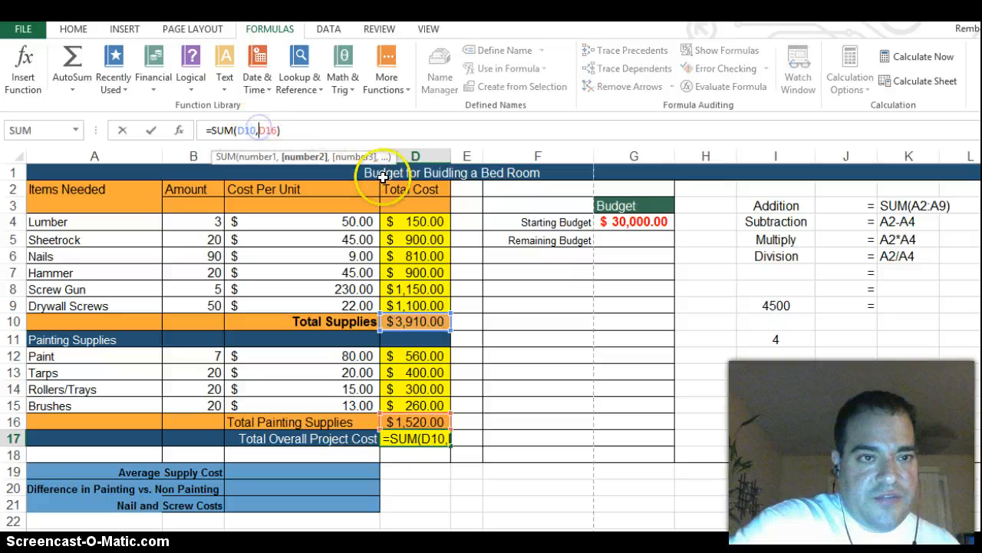
{"action": "key", "text": "BackSpace"}
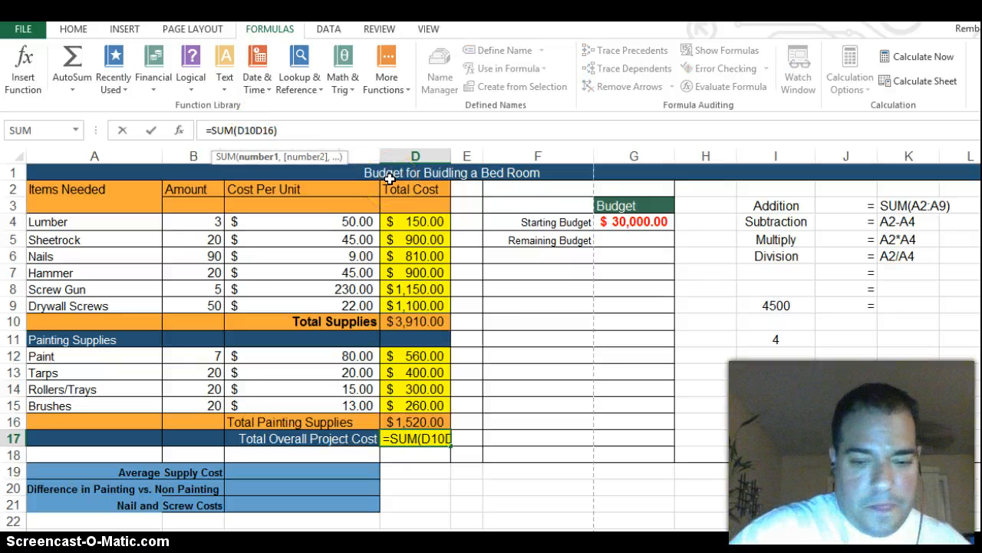
{"action": "type", "text": "+"}
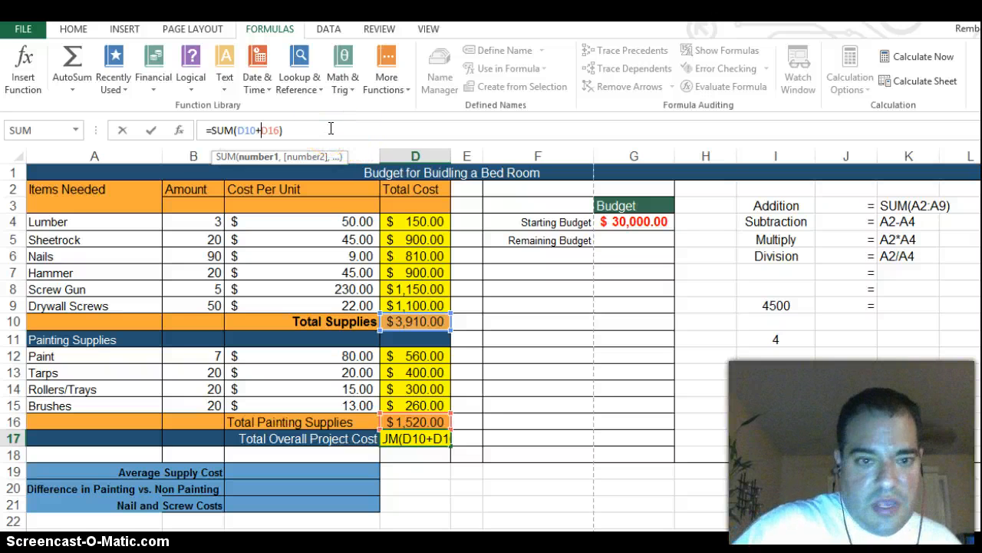
{"action": "key", "text": "Return"}
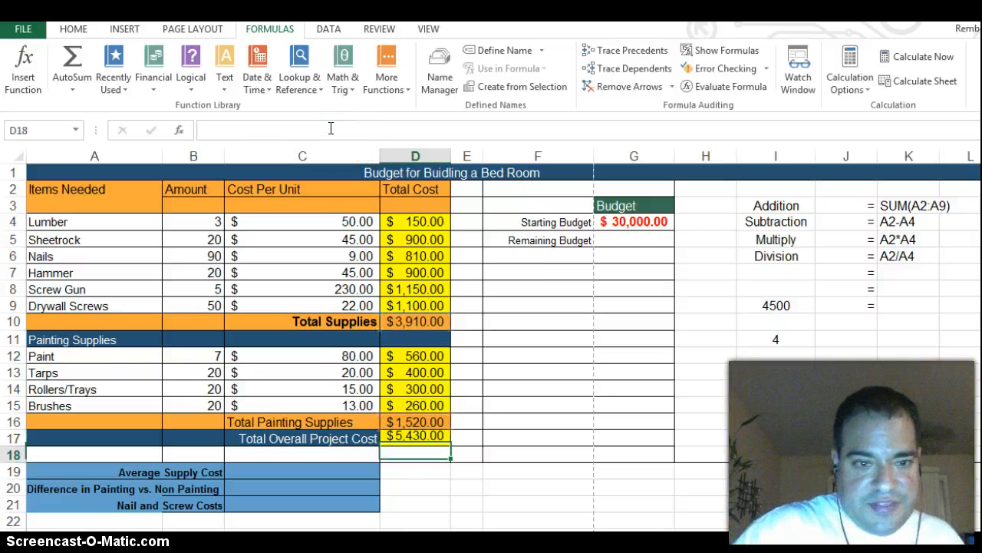
Check the formulas in D10 and D16, and bold the Total Painting Supplies label in C16
{"action": "left_click", "coordinate": [409, 319]}
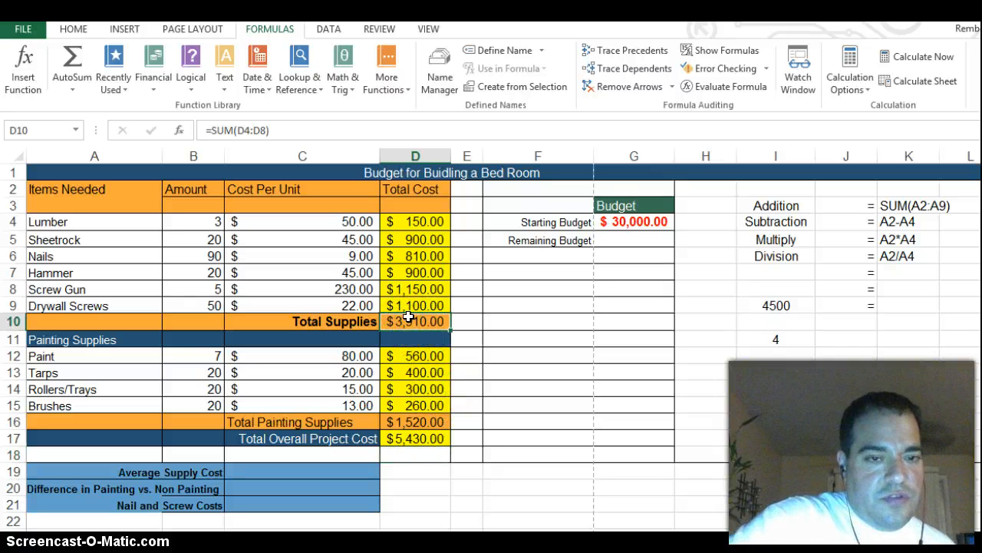
{"action": "left_click", "coordinate": [418, 422]}
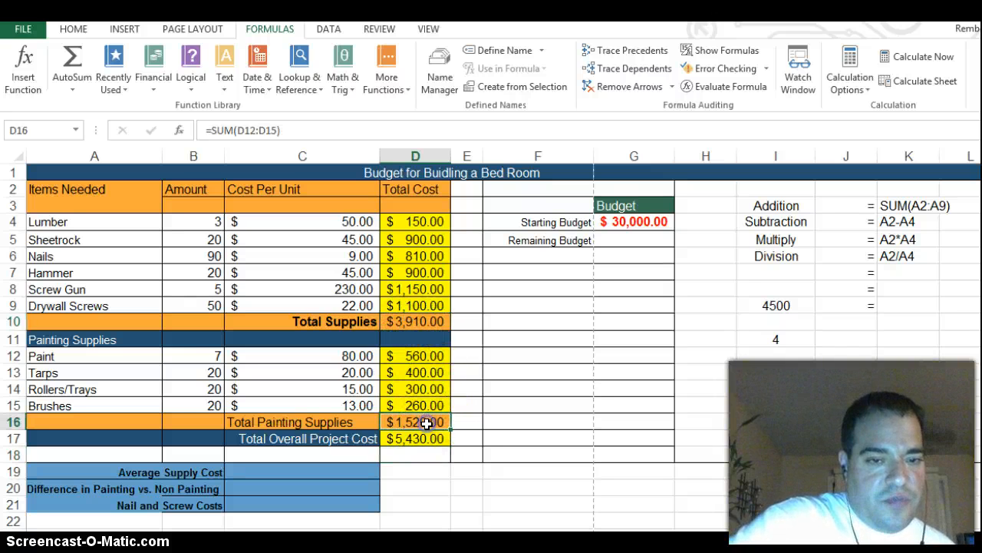
{"action": "left_click", "coordinate": [334, 414]}
{"action": "left_click", "coordinate": [73, 28]}
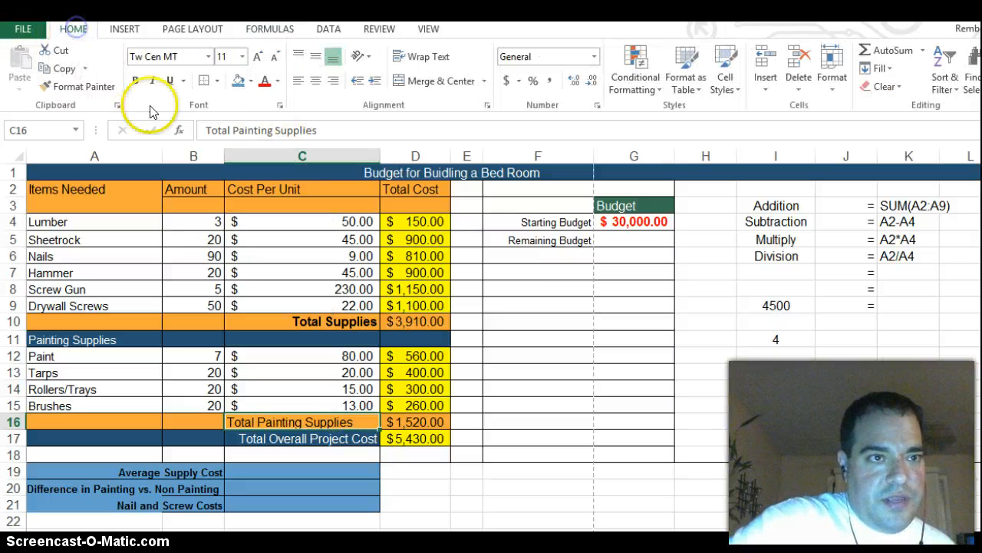
{"action": "left_click", "coordinate": [135, 80]}
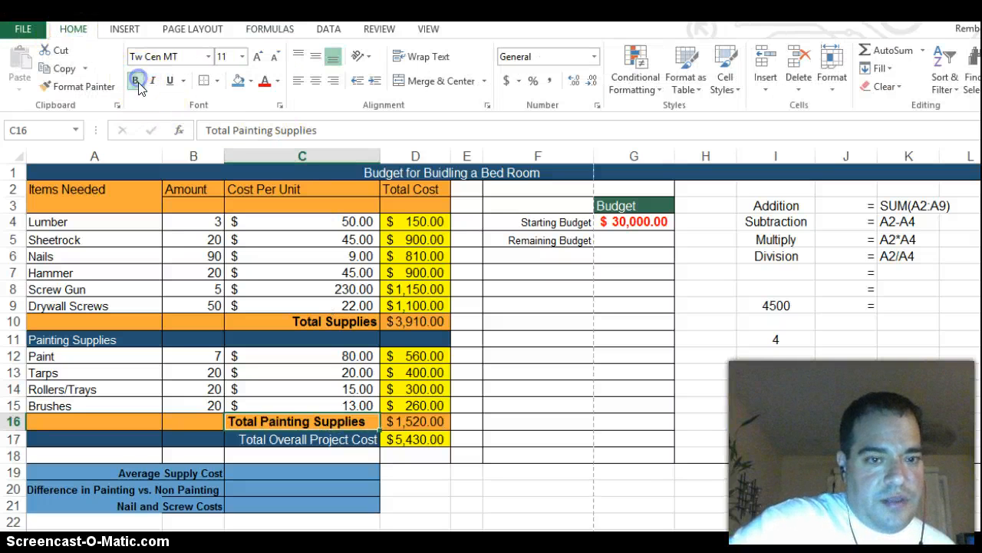
Calculate the Remaining Budget in G5 by subtracting the overall project cost from the starting budget with the formula =G4-D17
{"action": "left_click", "coordinate": [361, 443]}
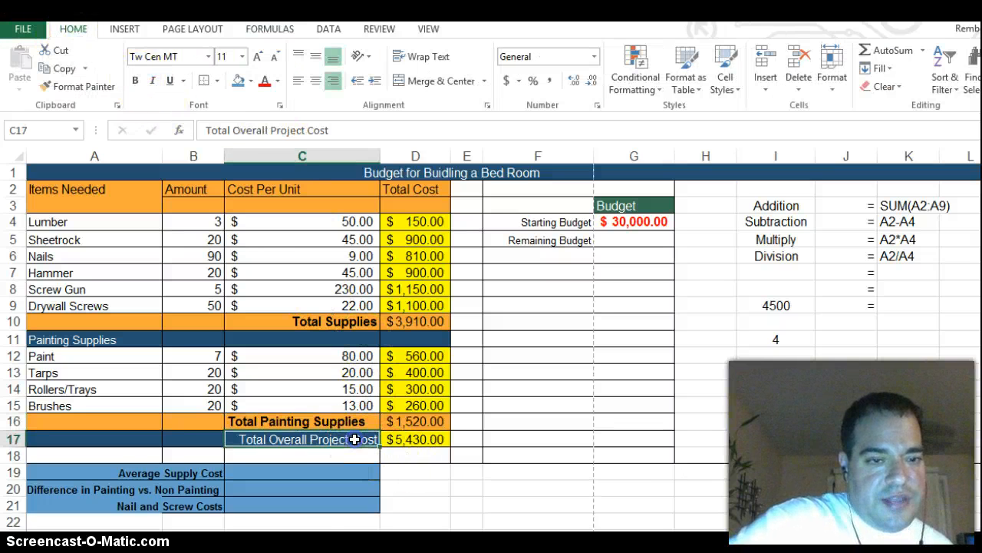
{"action": "left_click", "coordinate": [421, 444]}
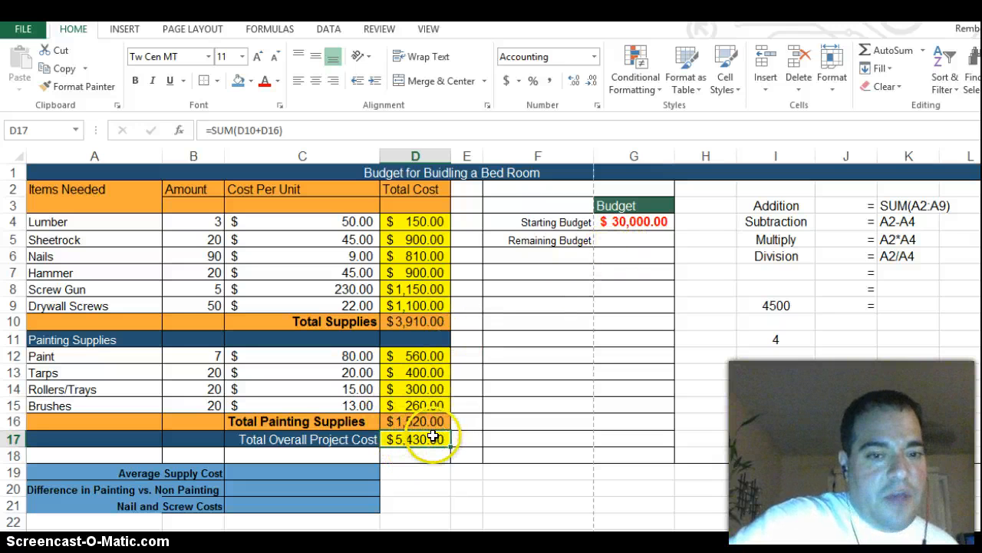
{"action": "left_click", "coordinate": [641, 236]}
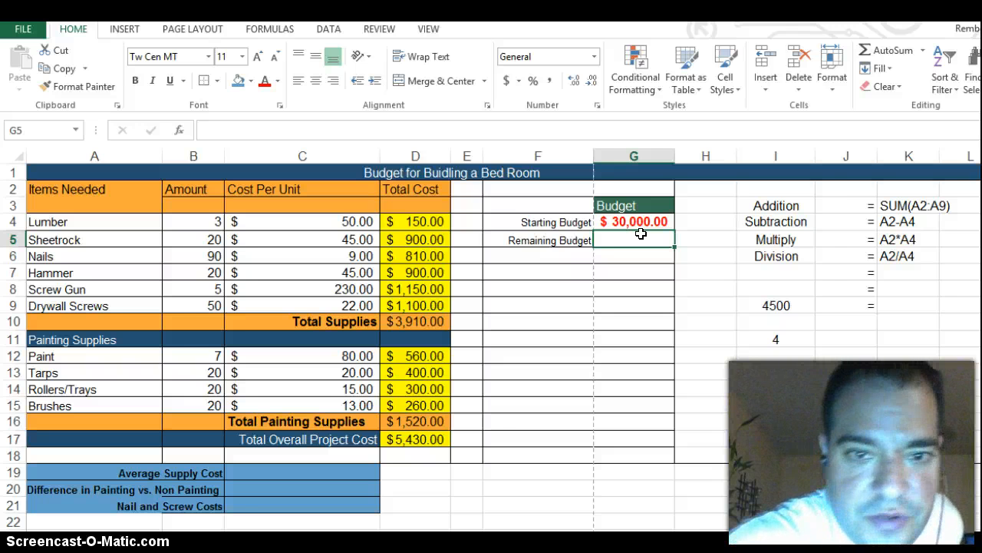
{"action": "type", "text": "="}
{"action": "left_click", "coordinate": [643, 221]}
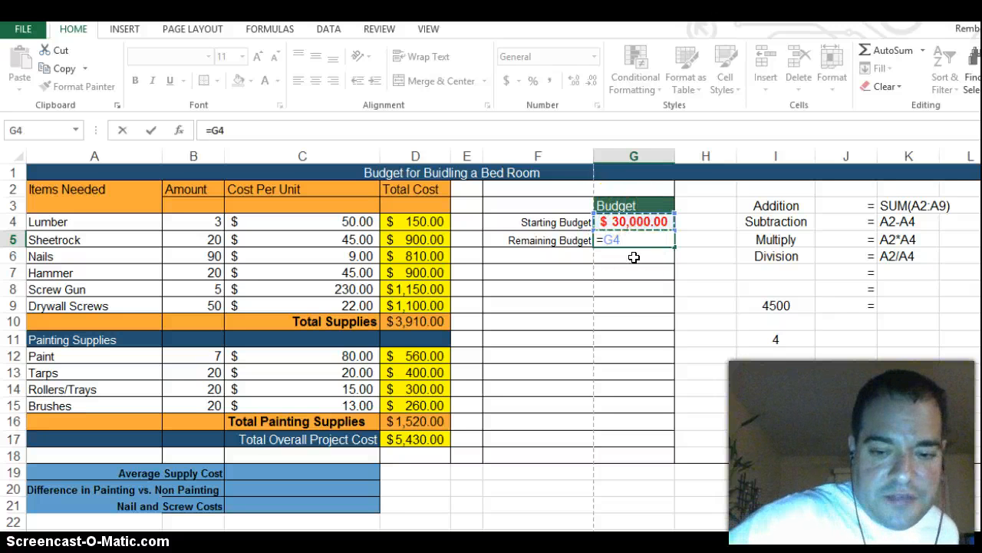
{"action": "type", "text": "-"}
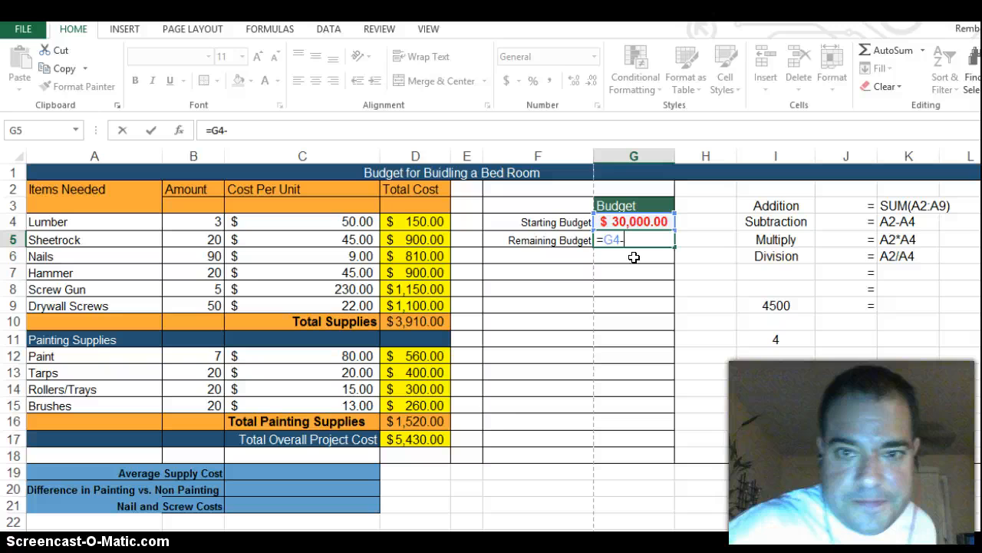
{"action": "left_click", "coordinate": [441, 439]}
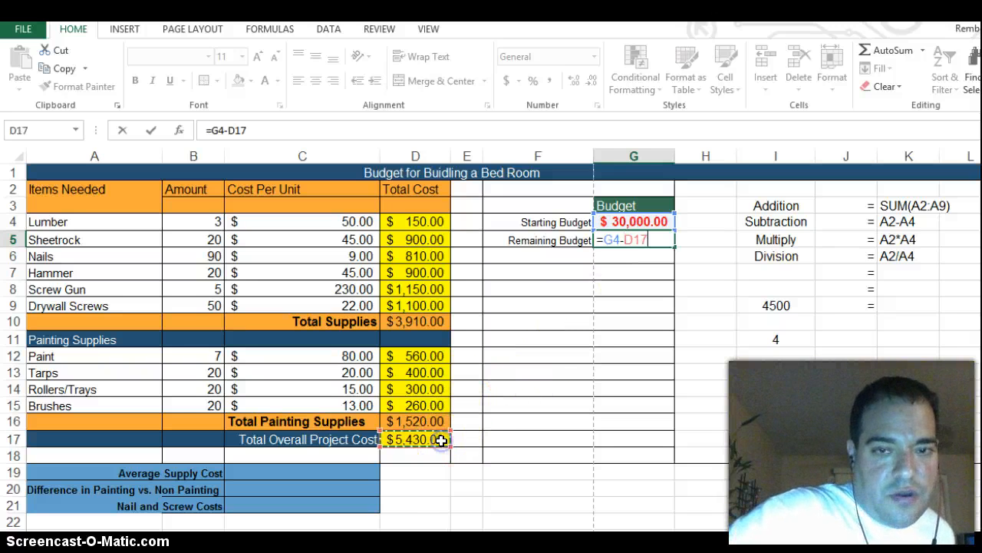
{"action": "key", "text": "Return"}
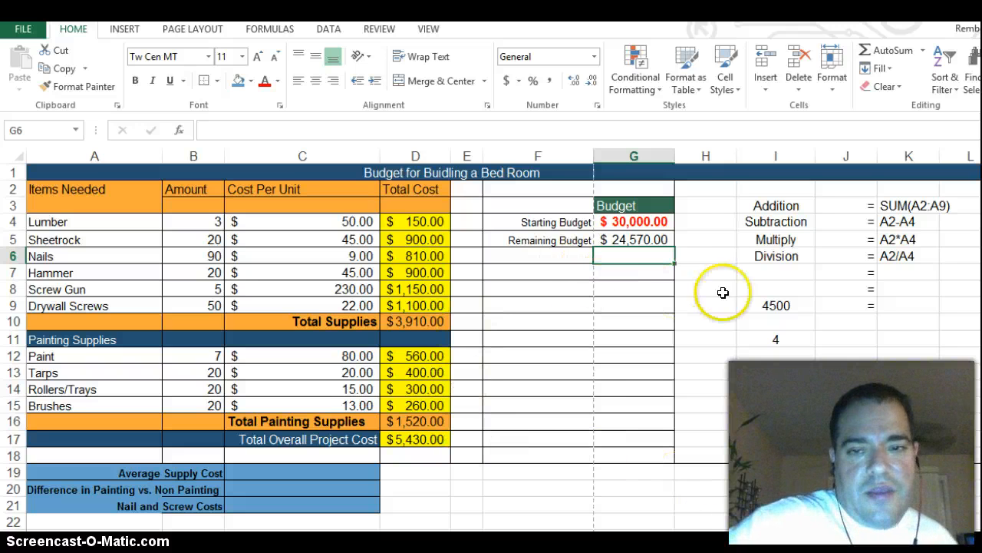
Add an average entry to the formula reference list, with AVERAGE in I7 and the sample AVERAGE(A2:A4) in K7
{"action": "left_click", "coordinate": [773, 271]}
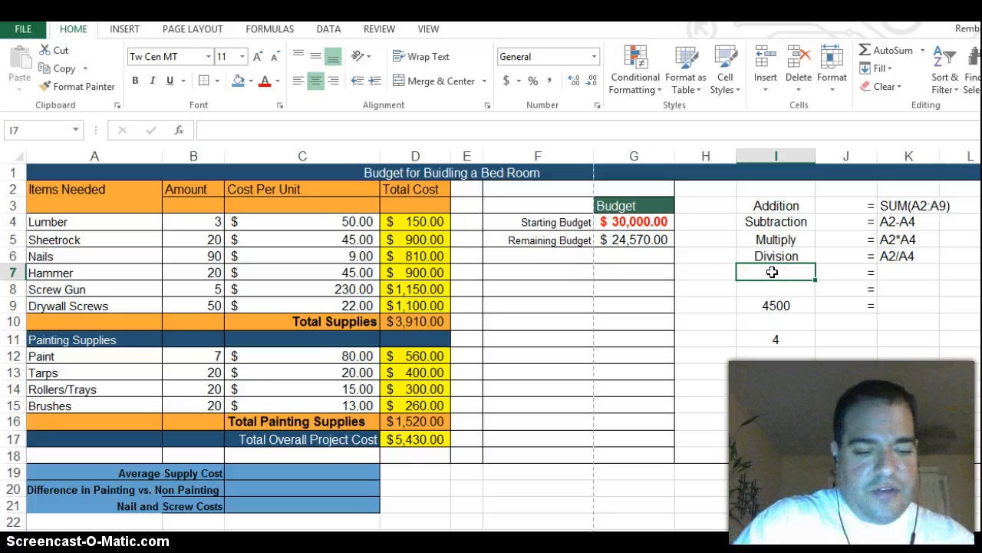
{"action": "type", "text": "AVERAGE"}
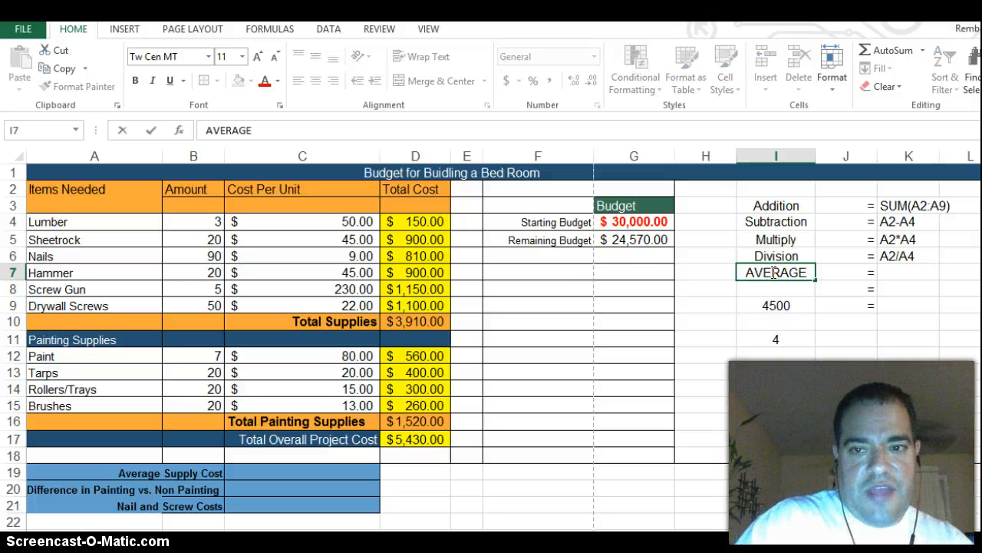
{"action": "key", "text": "Return"}
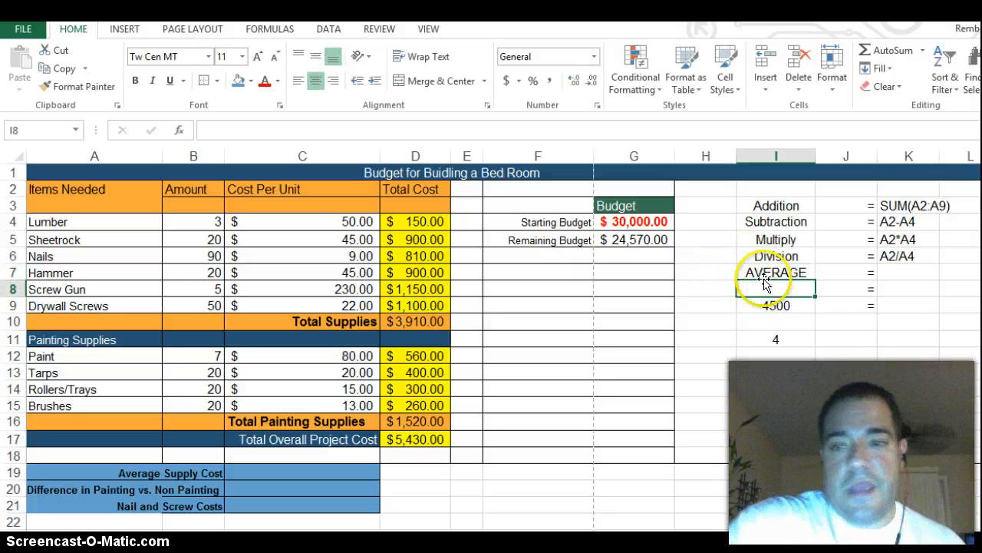
{"action": "left_click", "coordinate": [899, 273]}
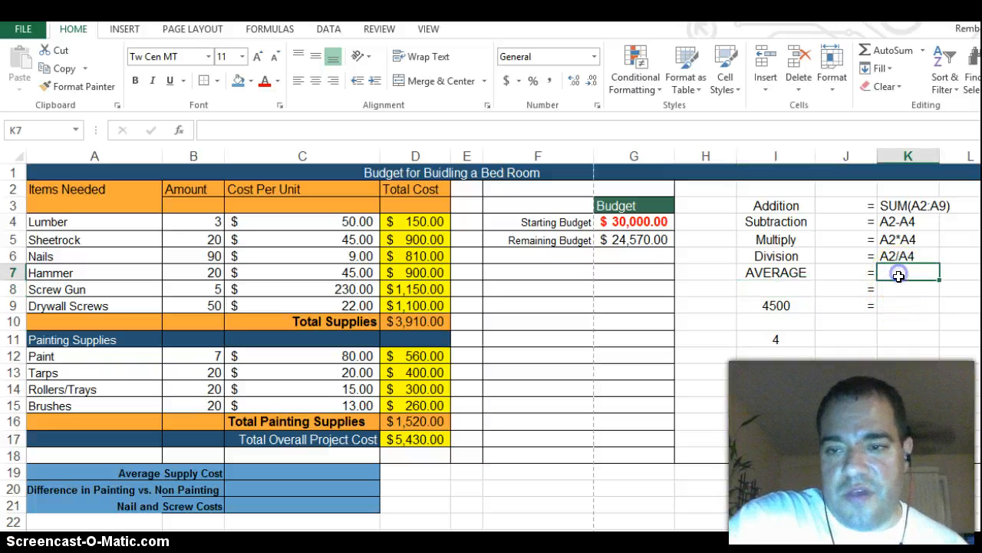
{"action": "type", "text": "AV"}
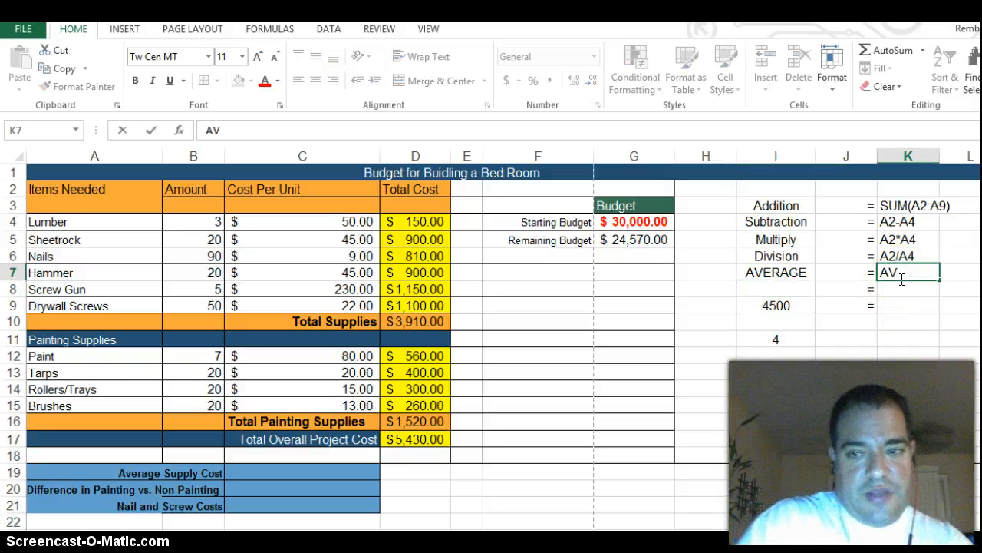
{"action": "type", "text": "ERAGE"}
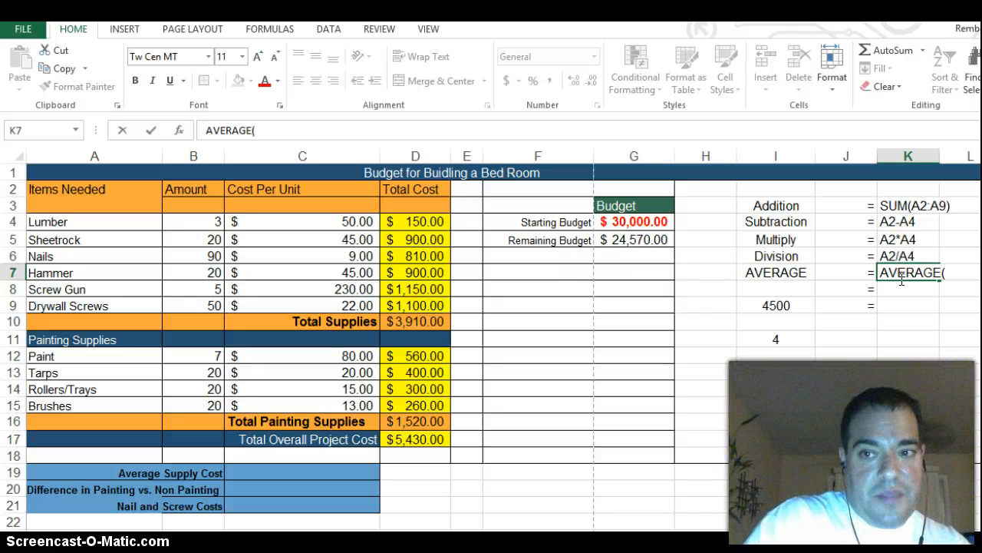
{"action": "type", "text": "(A2"}
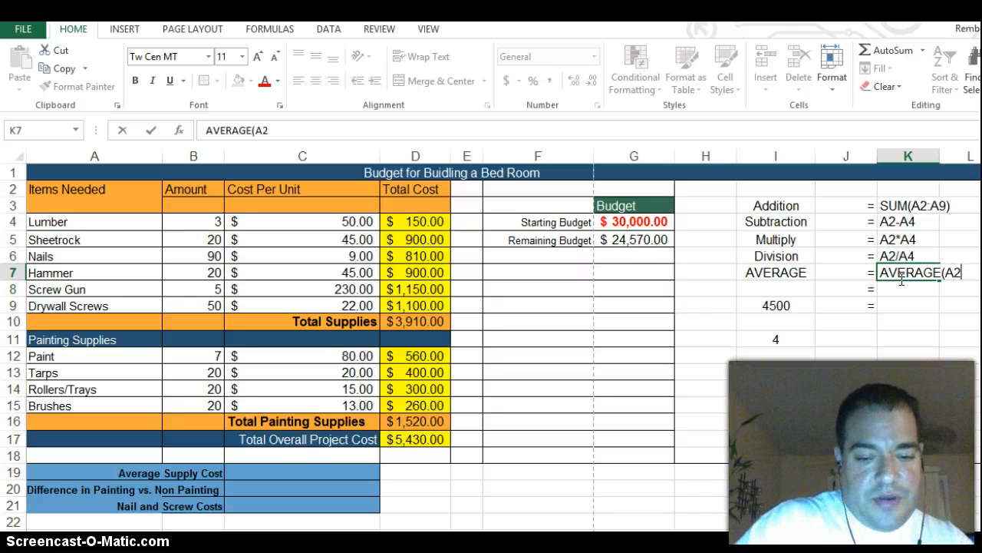
{"action": "type", "text": ":A"}
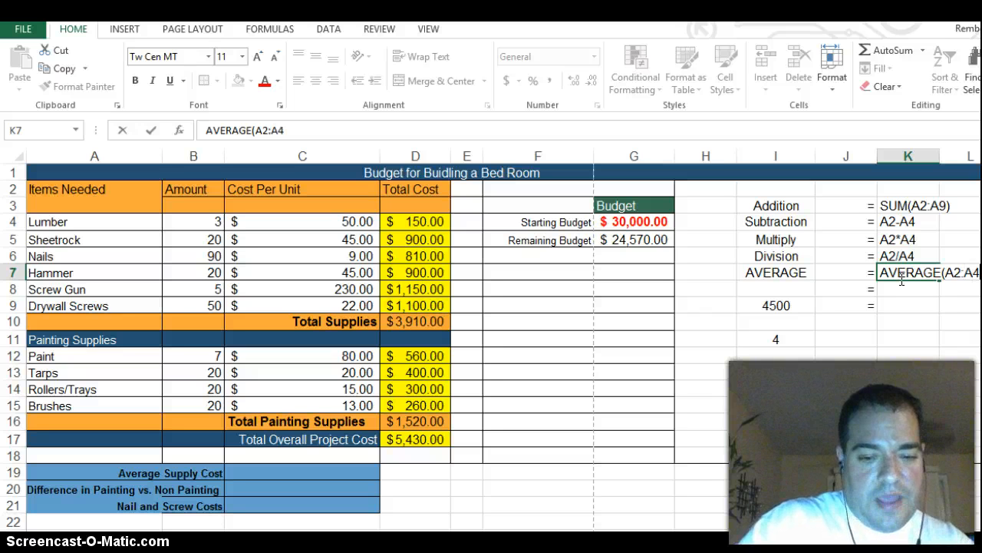
{"action": "type", "text": "4"}
{"action": "key", "text": "Return"}
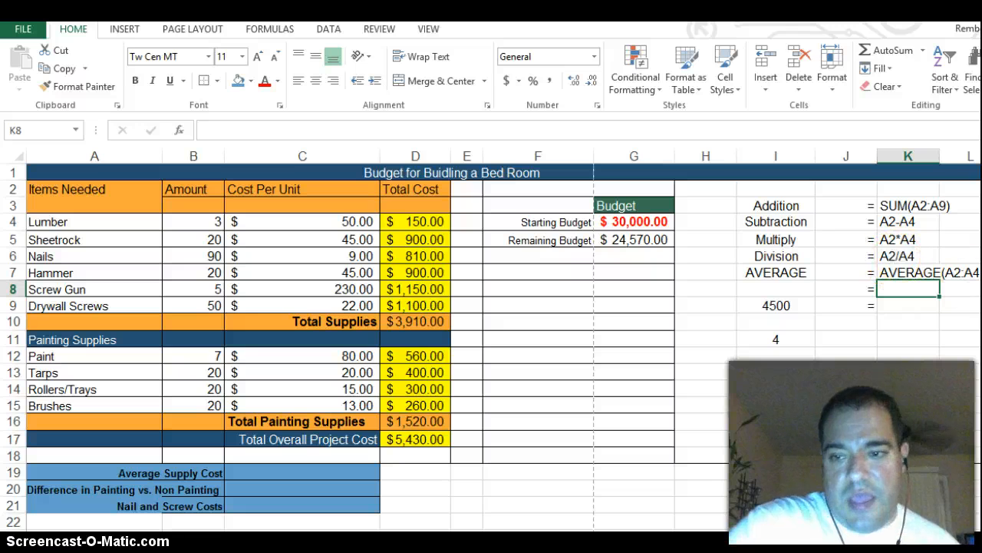
Narrow column J, which holds the equals signs, so the sample formulas in column K move closer
{"action": "left_click_drag", "start_coordinate": [878, 157], "coordinate": [840, 151]}
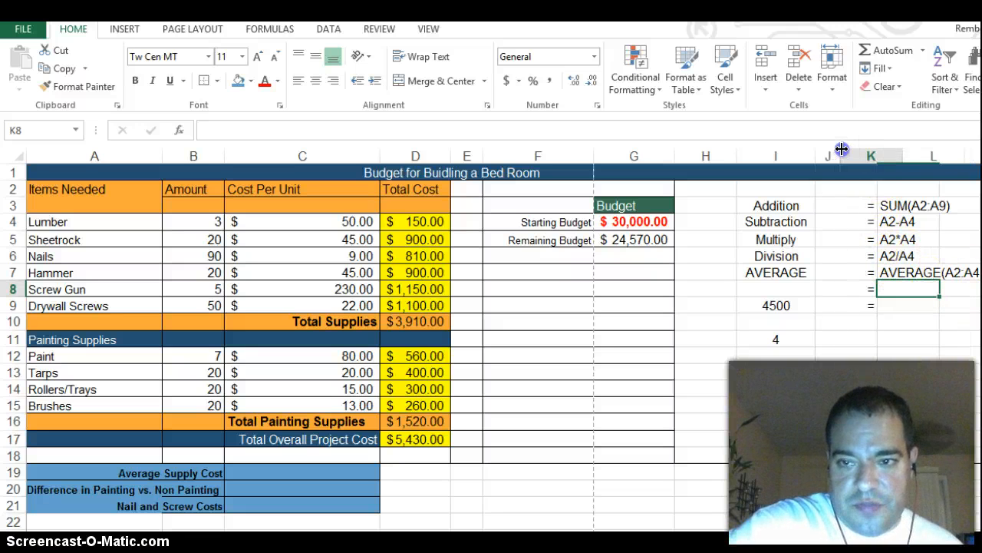
{"action": "left_click", "coordinate": [942, 274]}
{"action": "left_click", "coordinate": [873, 289]}
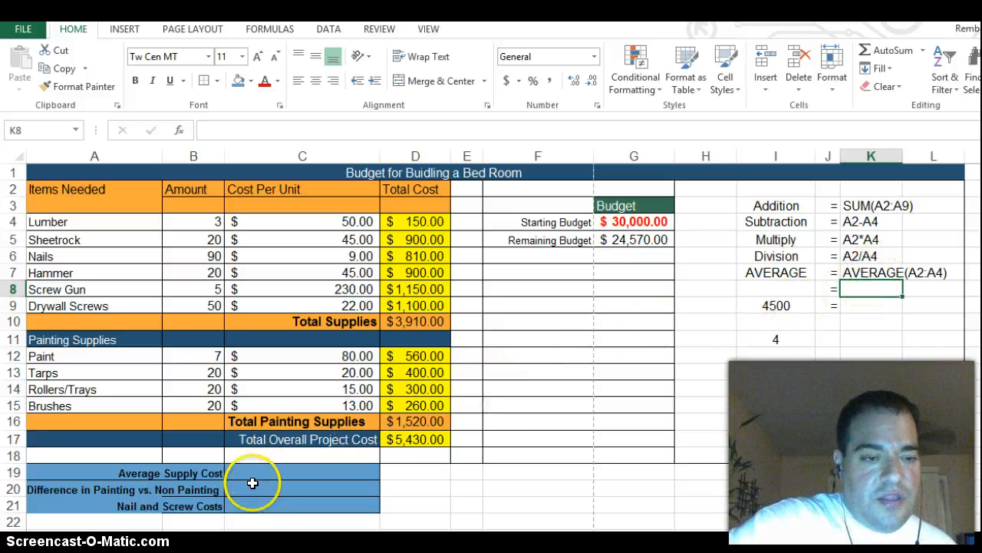
Calculate the Average Supply Cost in C19 from the cost-per-unit values with the formula =AVERAGE(C4:C15)
{"action": "left_click", "coordinate": [278, 470]}
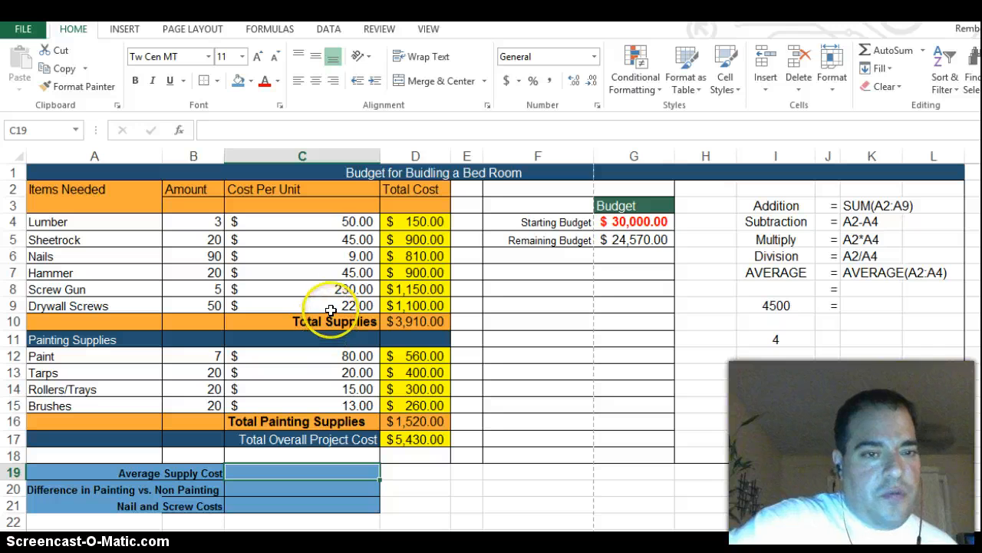
{"action": "left_click_drag", "start_coordinate": [347, 220], "coordinate": [350, 402]}
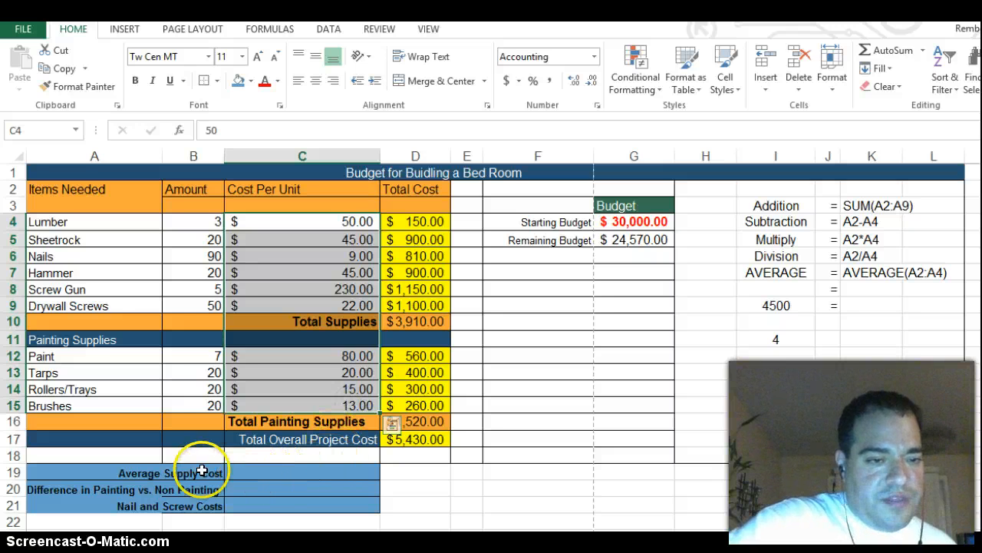
{"action": "left_click", "coordinate": [313, 474]}
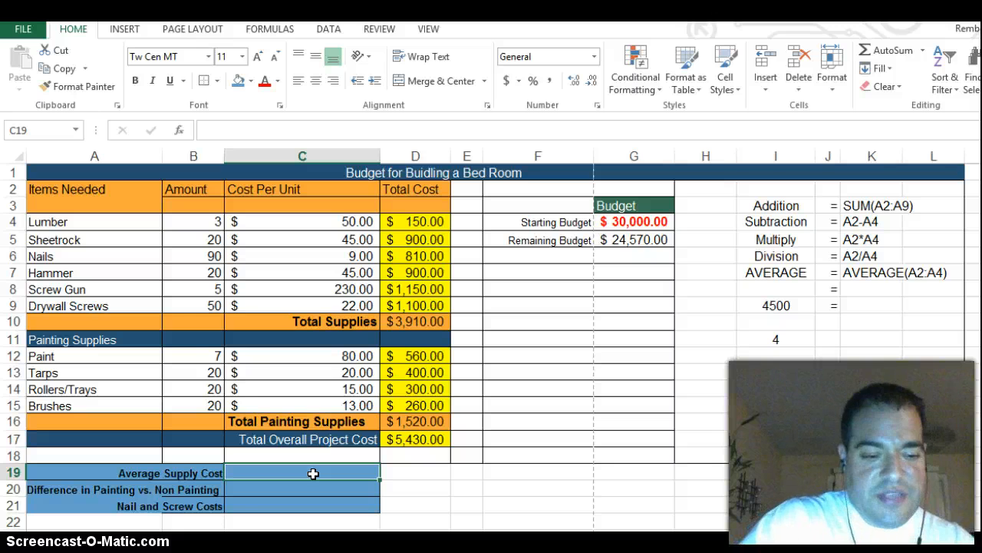
{"action": "type", "text": "=average(C4:C7"}
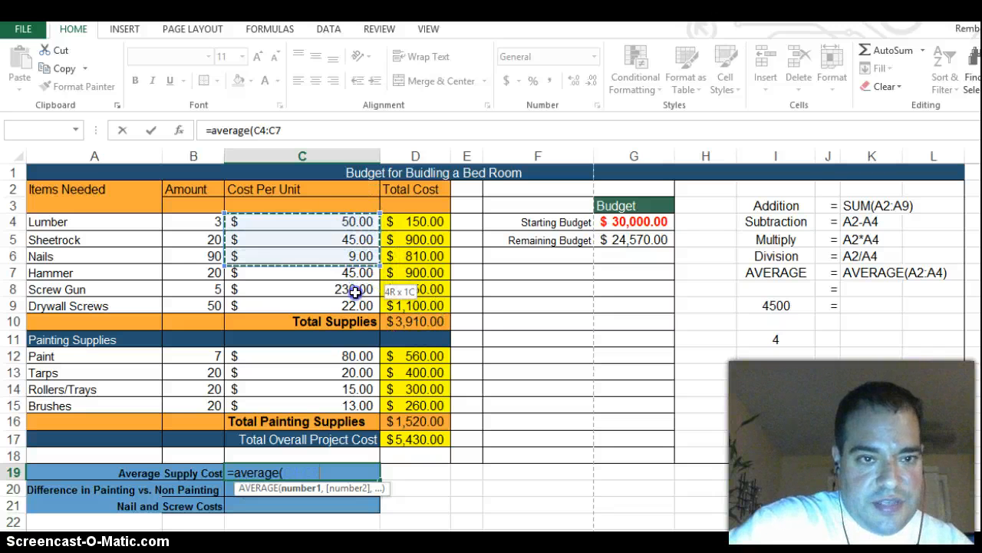
{"action": "left_click_drag", "start_coordinate": [355, 291], "coordinate": [358, 407]}
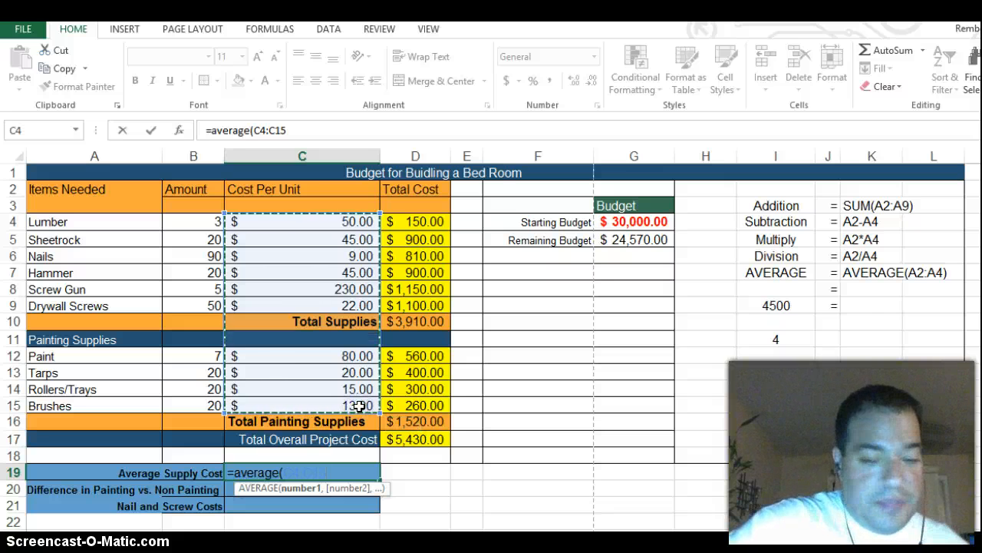
{"action": "type", "text": ")"}
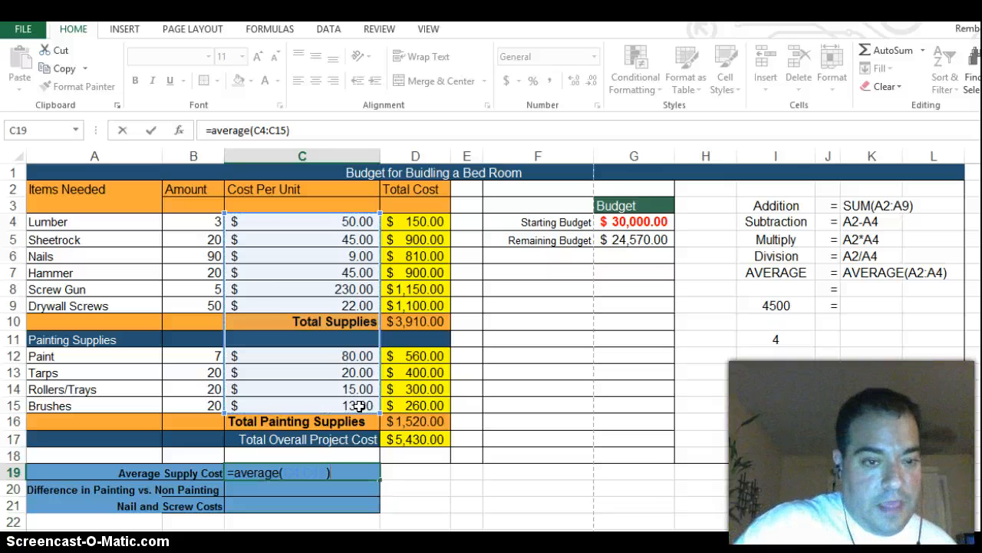
{"action": "key", "text": "Return"}
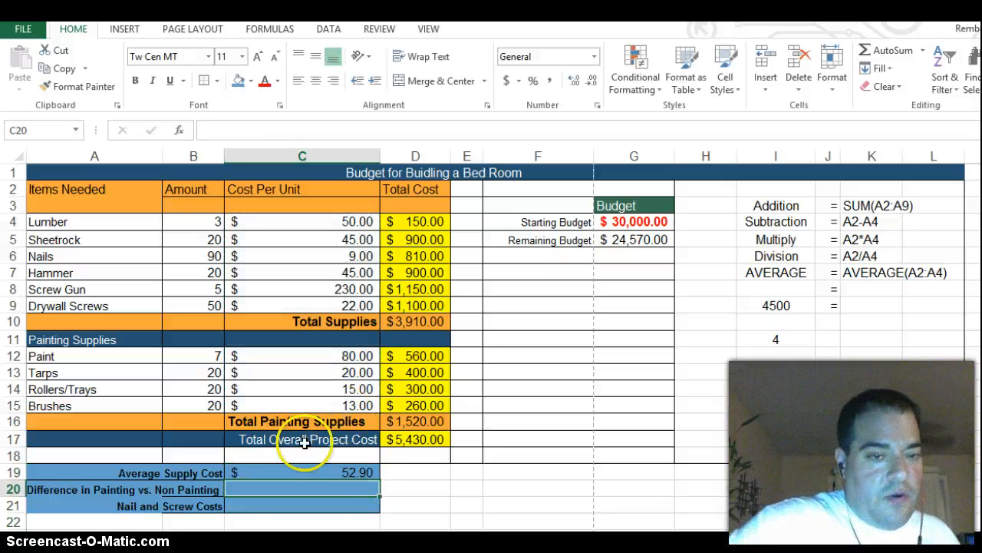
Fill the Average Supply Cost value in C19 with dark turquoise and make it bold
{"action": "left_click", "coordinate": [330, 472]}
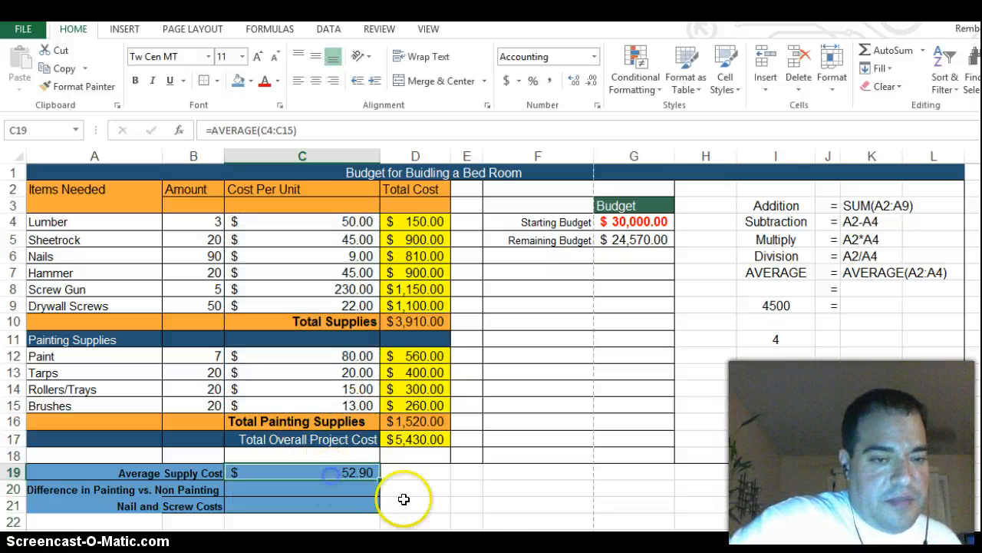
{"action": "left_click", "coordinate": [251, 81]}
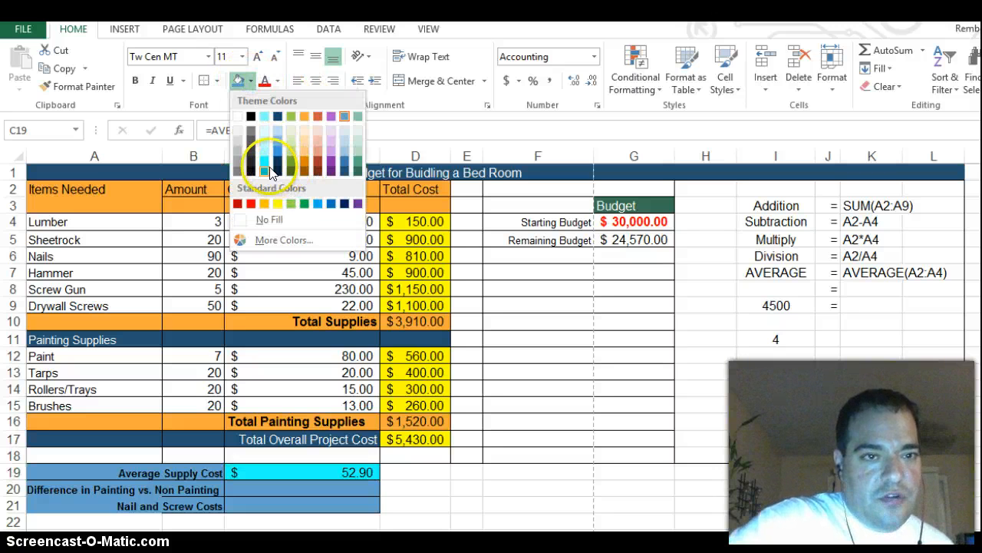
{"action": "left_click", "coordinate": [265, 171]}
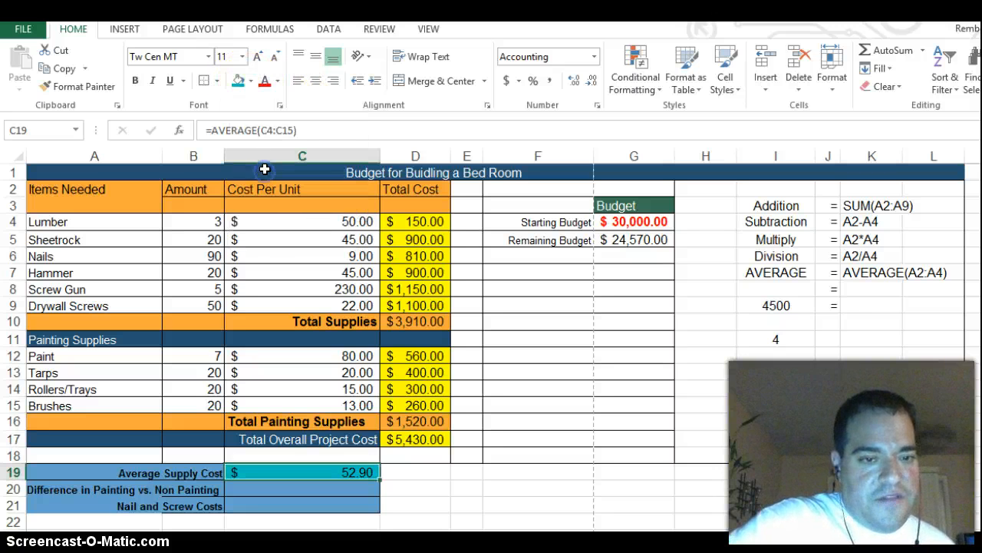
{"action": "left_click", "coordinate": [135, 81]}
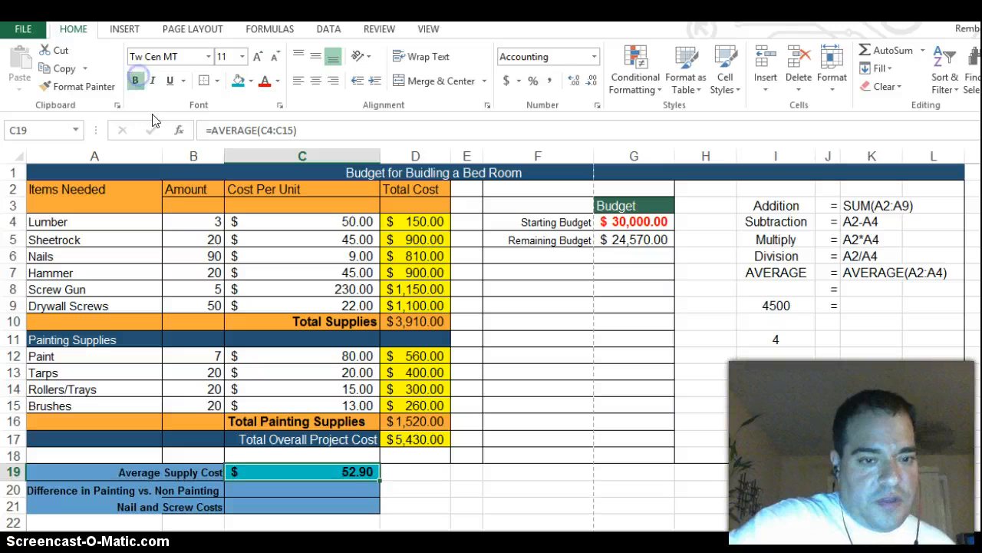
{"action": "left_click", "coordinate": [363, 487]}
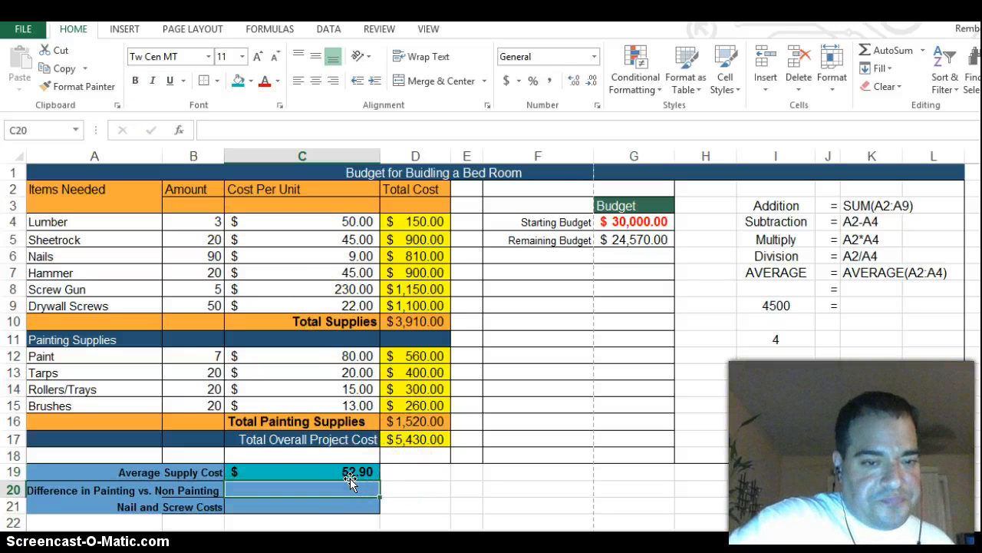
Review the AVERAGE formula in C19 and the cell range it references
{"action": "left_click", "coordinate": [353, 471]}
{"action": "left_click_drag", "start_coordinate": [317, 130], "coordinate": [196, 142]}
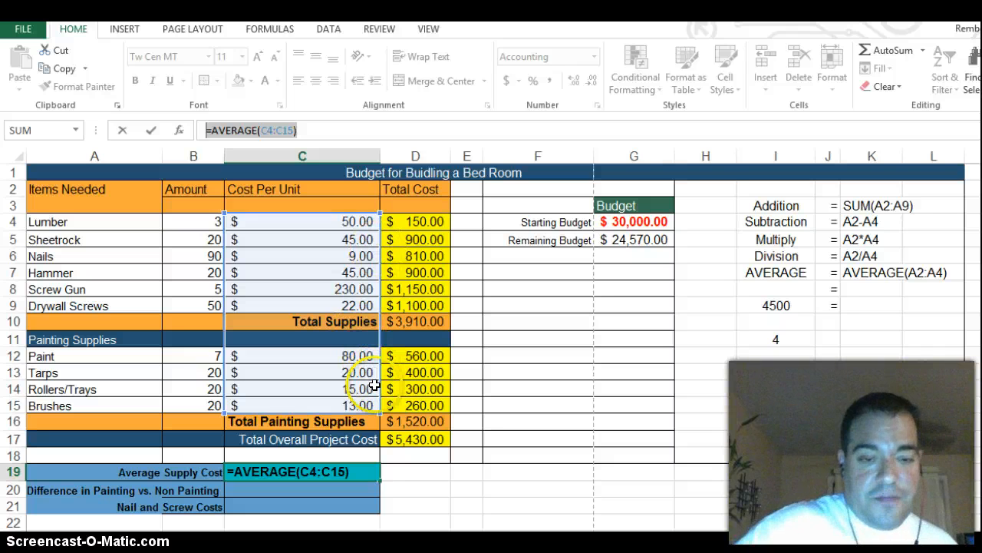
{"action": "key", "text": "Return"}
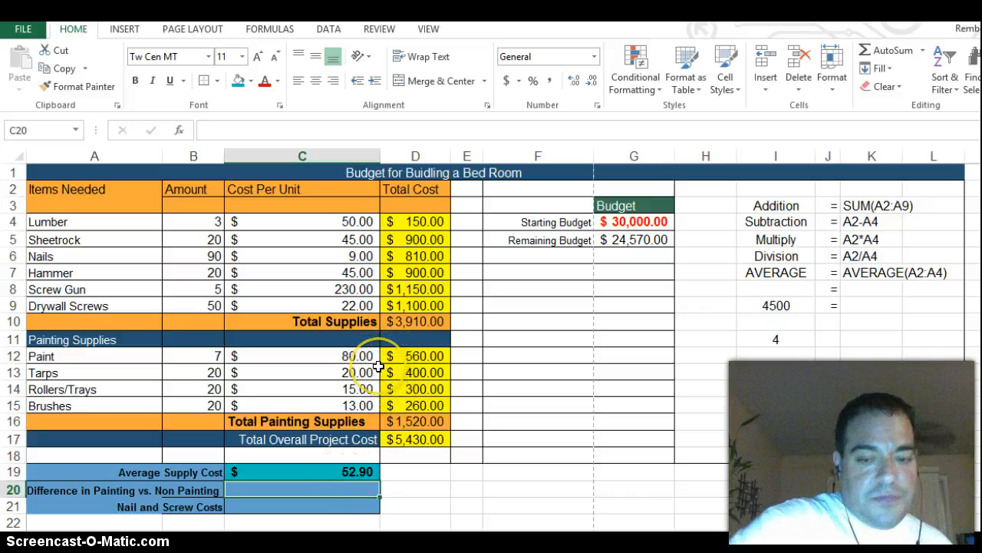
{"action": "left_click", "coordinate": [325, 471]}
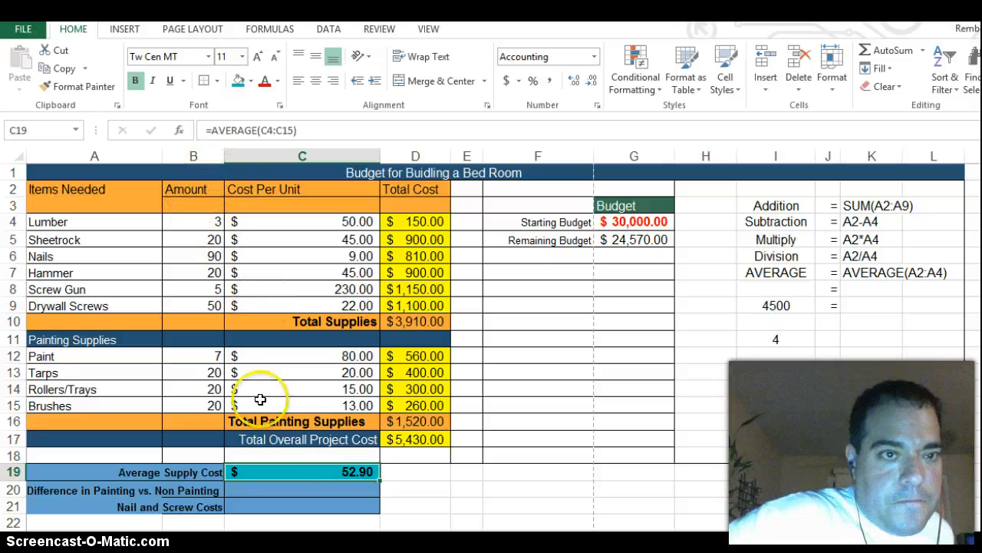
Apply the same dark turquoise fill to C20:C21, beside the painting difference and nail and screw cost labels
{"action": "left_click_drag", "start_coordinate": [322, 493], "coordinate": [323, 506]}
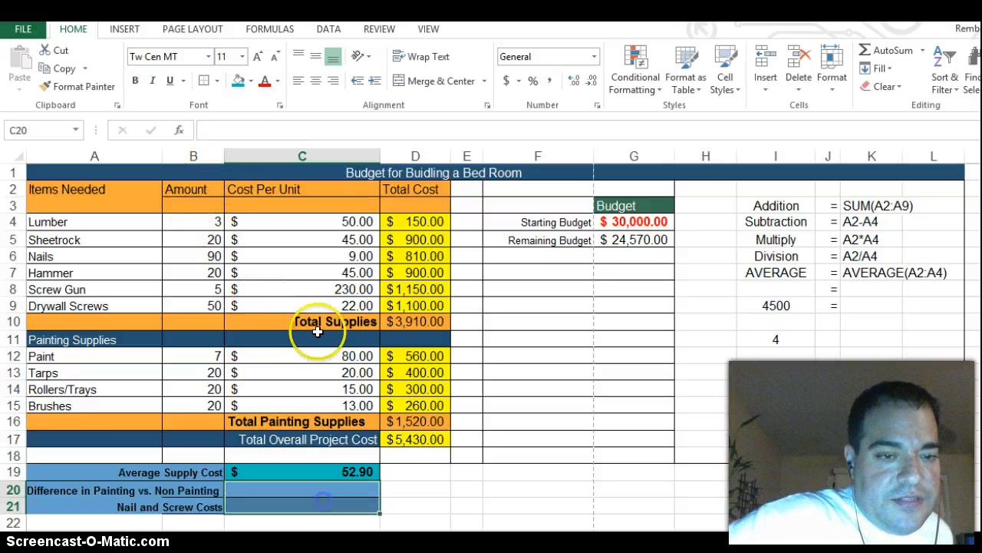
{"action": "left_click", "coordinate": [238, 81]}
{"action": "left_click", "coordinate": [420, 501]}
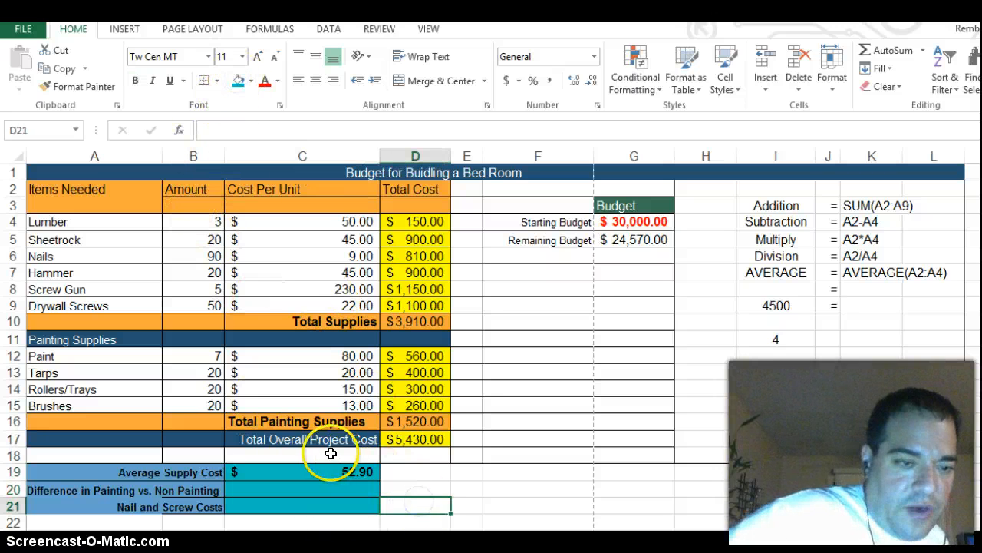
Calculate the Difference in Painting vs. Non Painting in C20 by subtracting the painting supplies total from Total Supplies with =D10-D16
{"action": "left_click", "coordinate": [331, 487]}
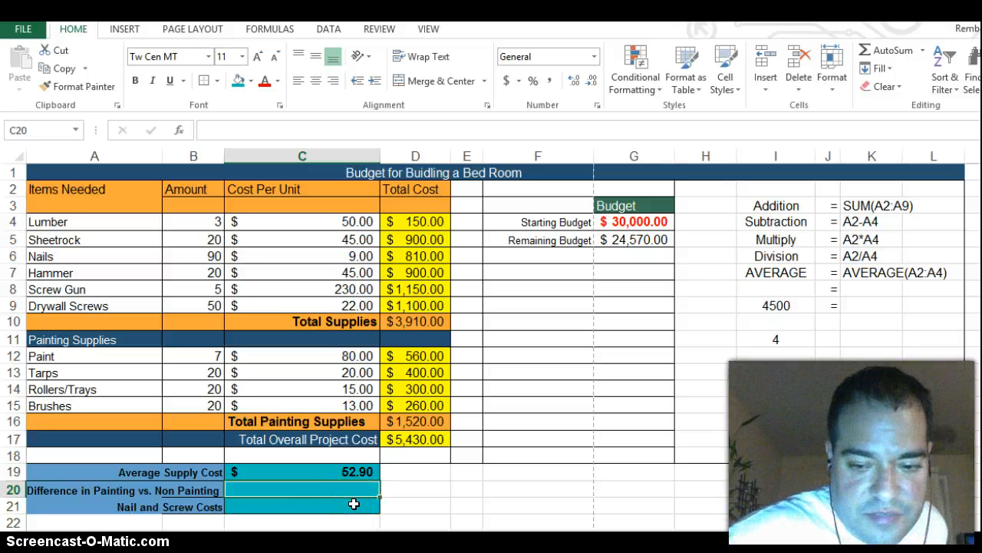
{"action": "type", "text": "="}
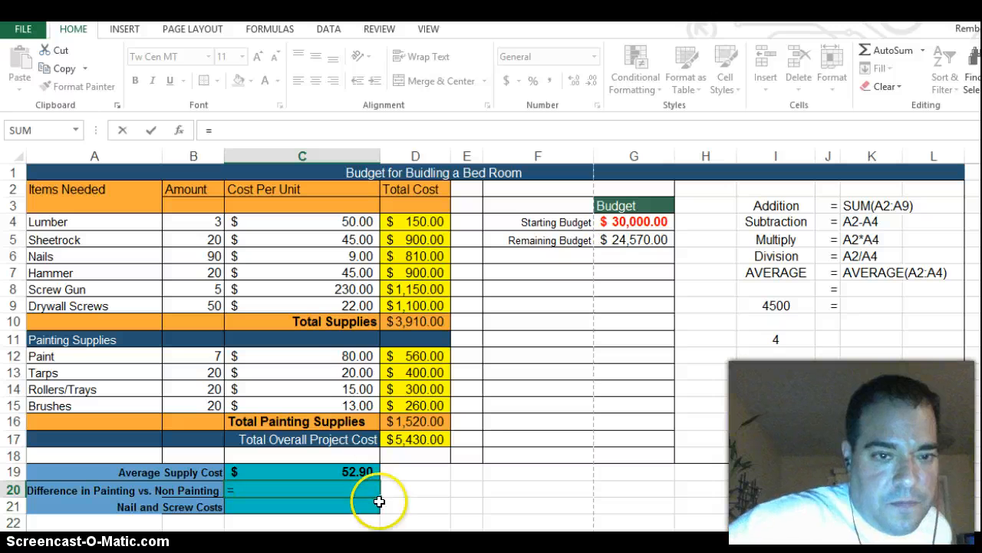
{"action": "left_click", "coordinate": [406, 321]}
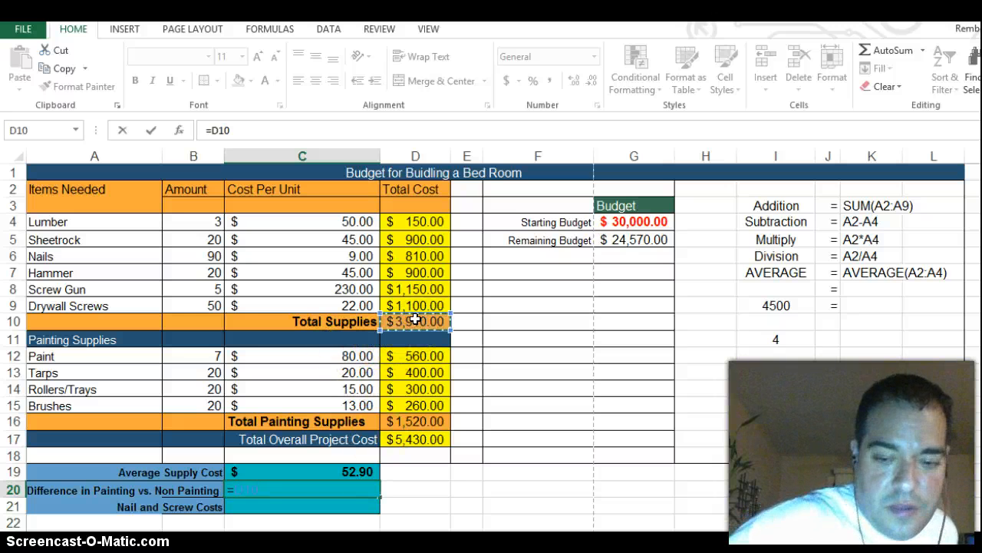
{"action": "type", "text": "-"}
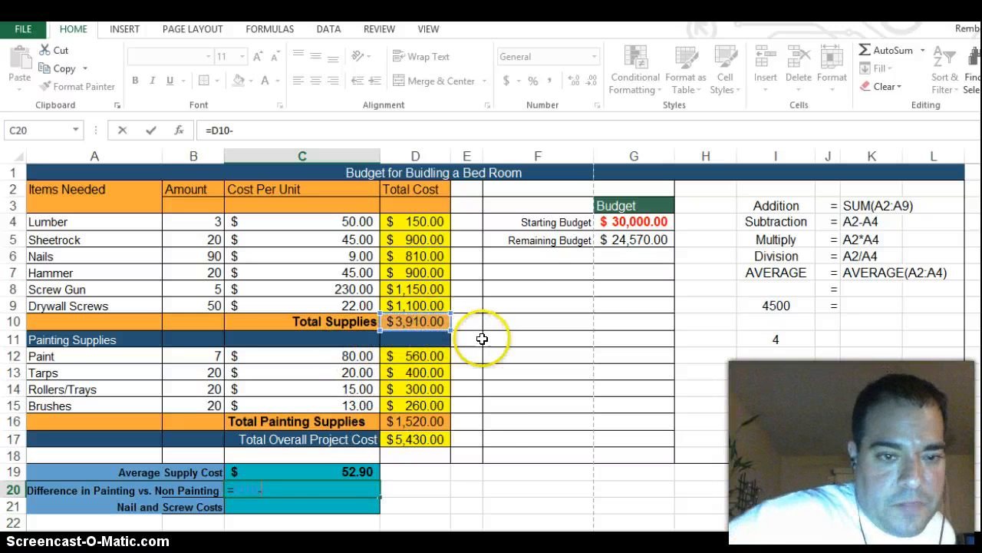
{"action": "left_click", "coordinate": [436, 422]}
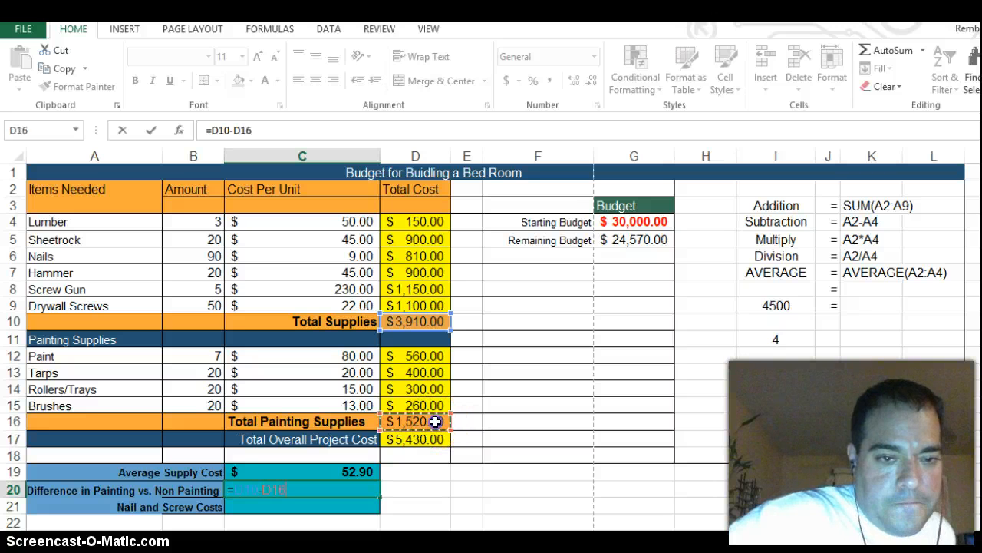
{"action": "key", "text": "Return"}
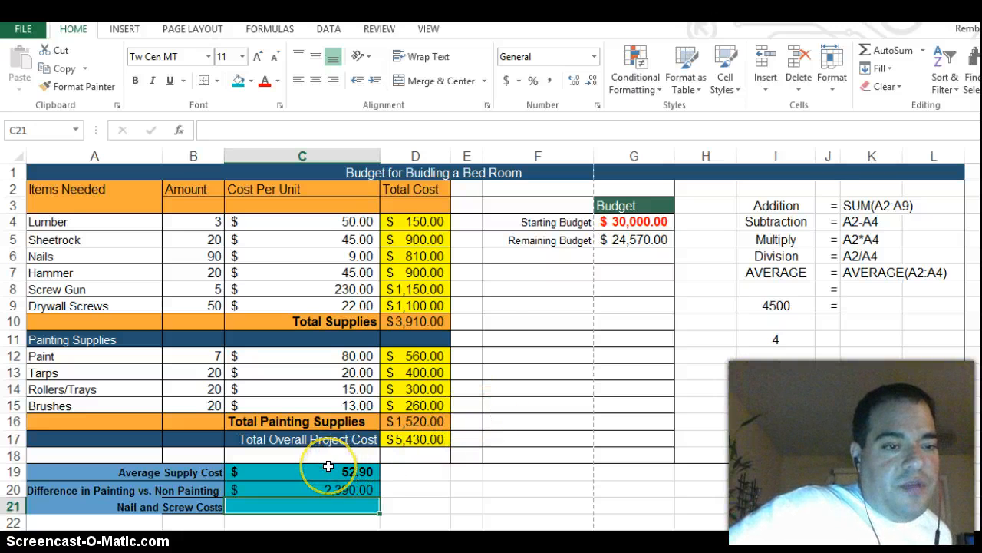
Calculate the Nail and Screw Costs in C21 from the nails and drywall screws total costs with the formula =SUM(D6+D9)
{"action": "left_click", "coordinate": [345, 508]}
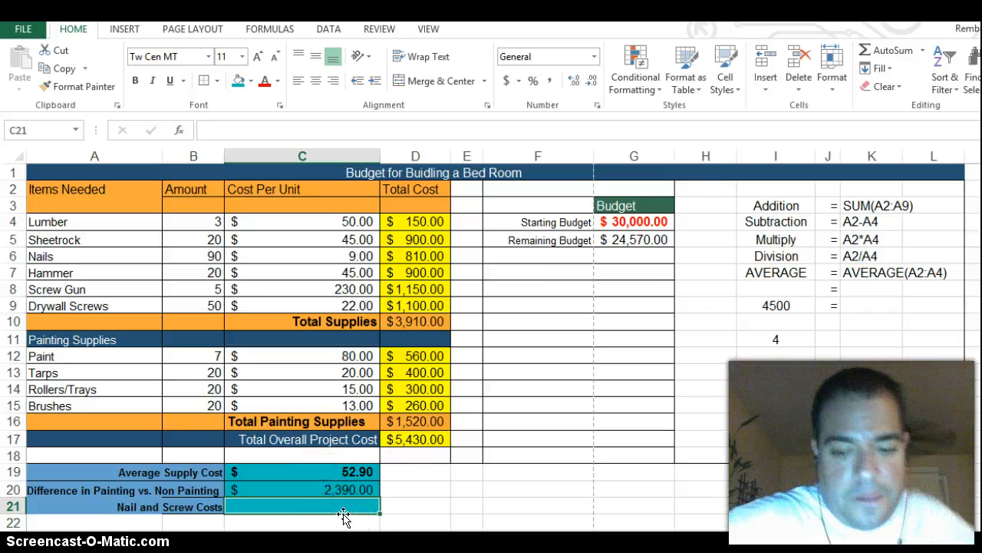
{"action": "type", "text": "=SU"}
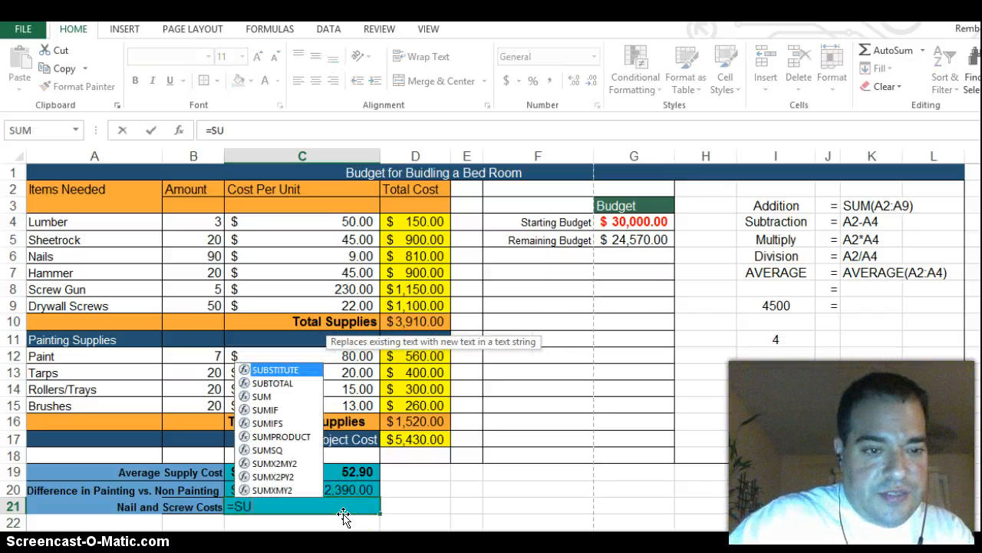
{"action": "type", "text": "M("}
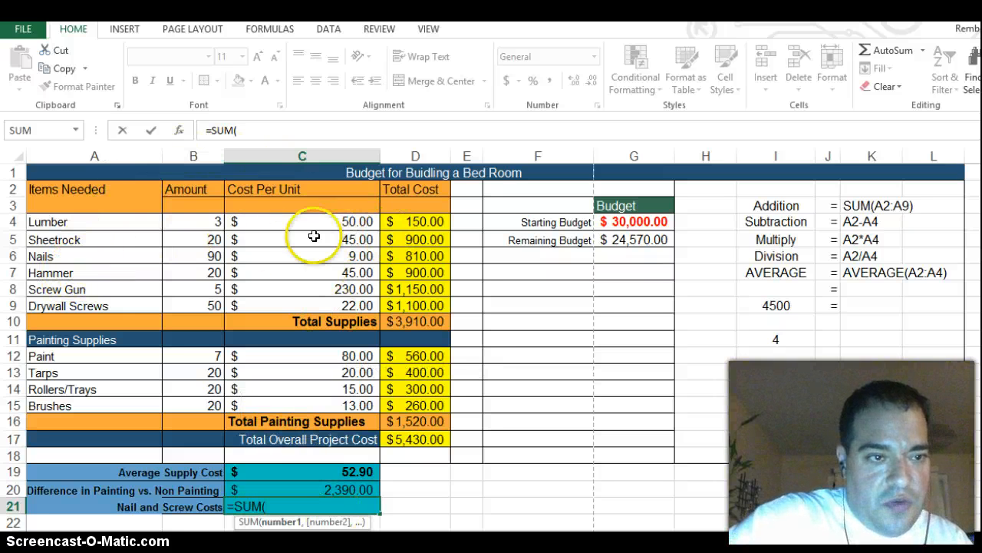
{"action": "left_click", "coordinate": [360, 257]}
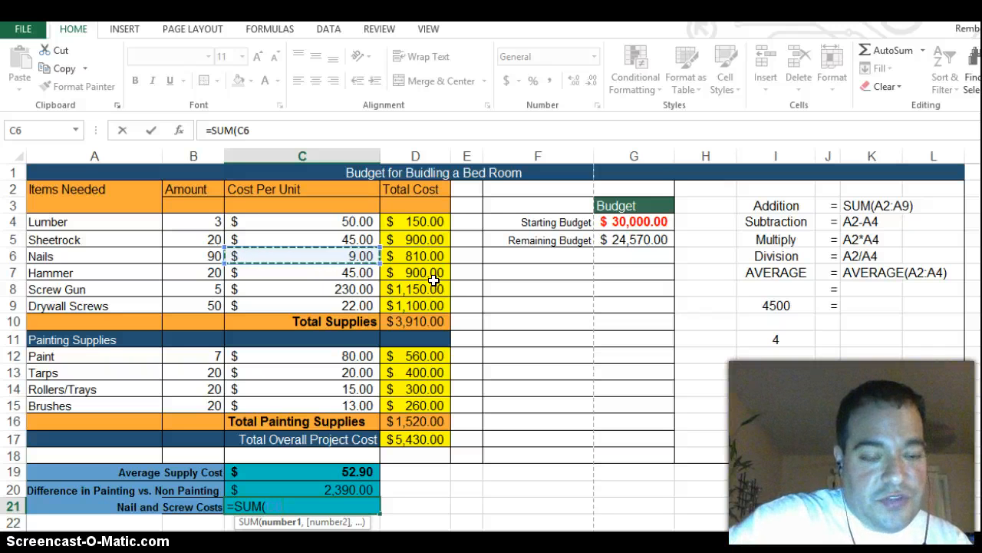
{"action": "left_click", "coordinate": [425, 254]}
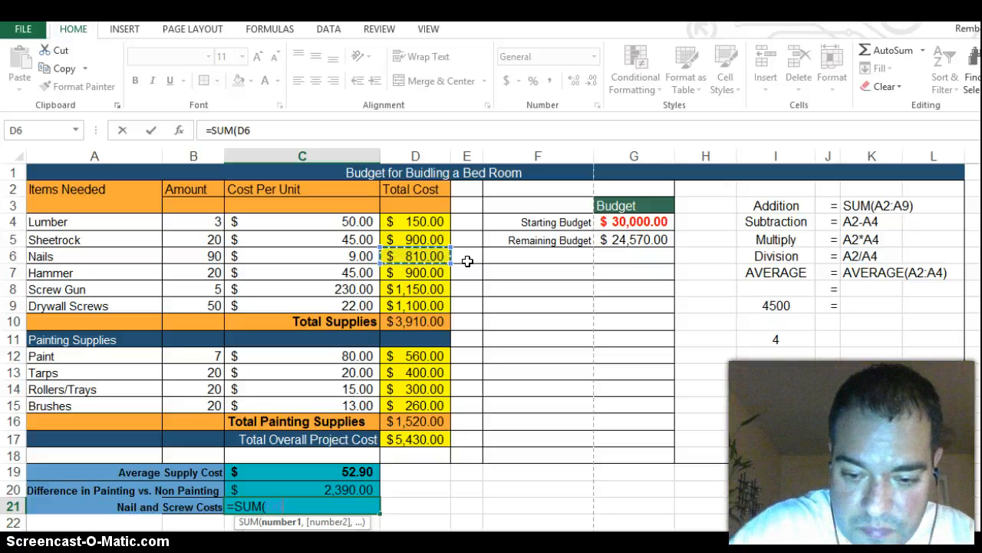
{"action": "type", "text": "+"}
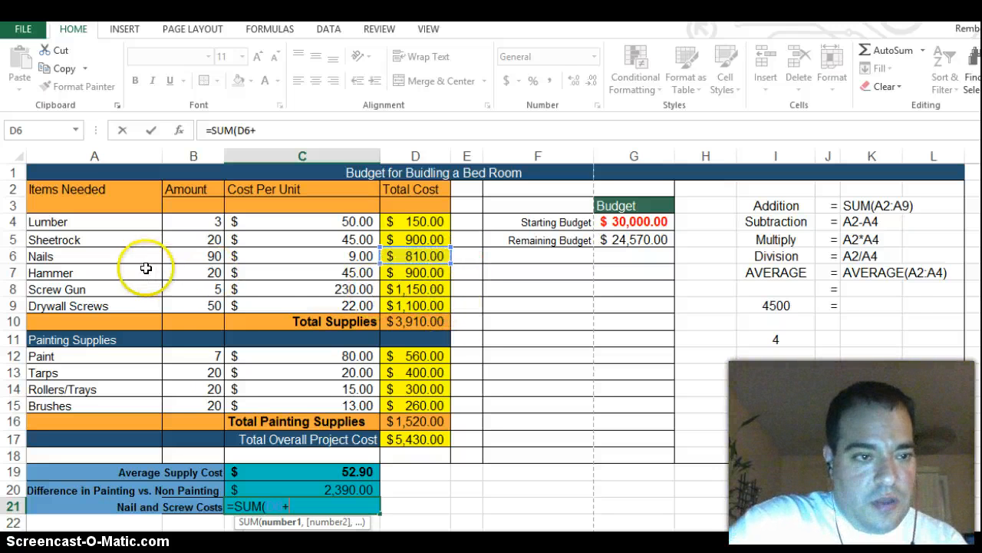
{"action": "left_click", "coordinate": [431, 304]}
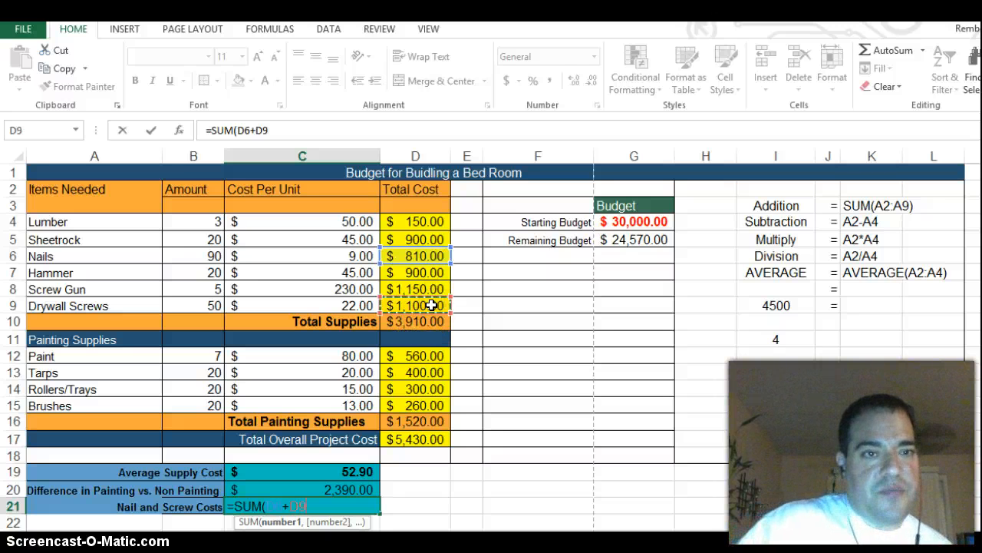
{"action": "type", "text": ")"}
{"action": "key", "text": "Return"}
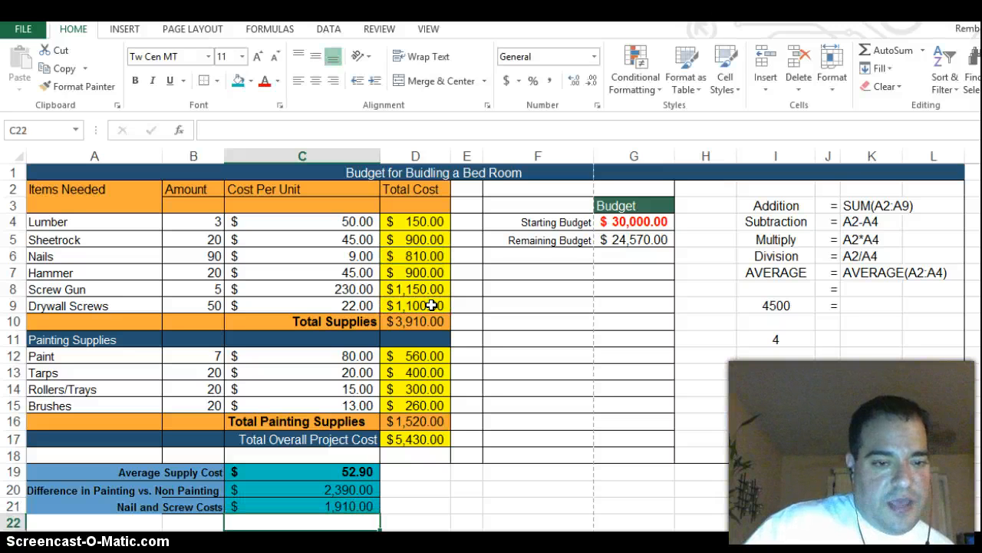
{"action": "key", "text": "Up"}
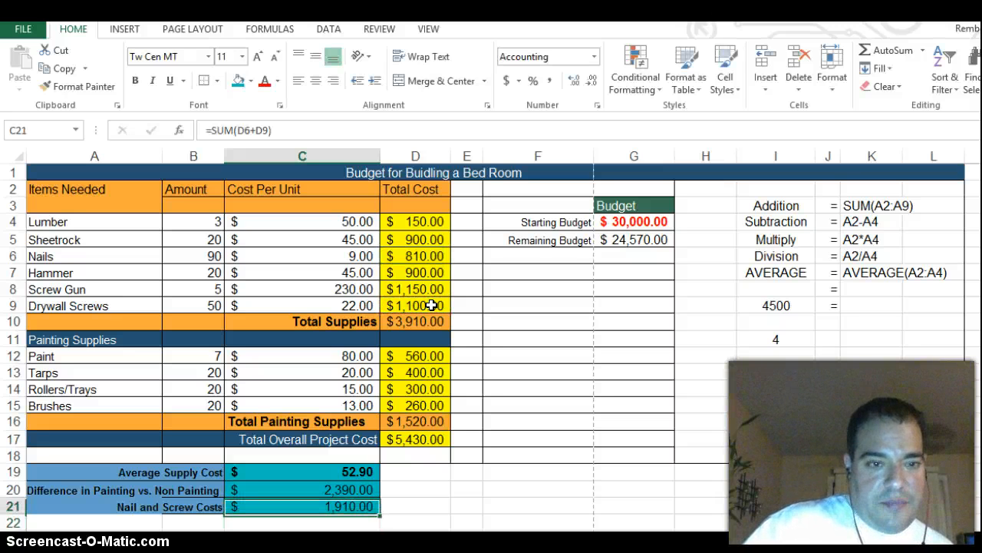